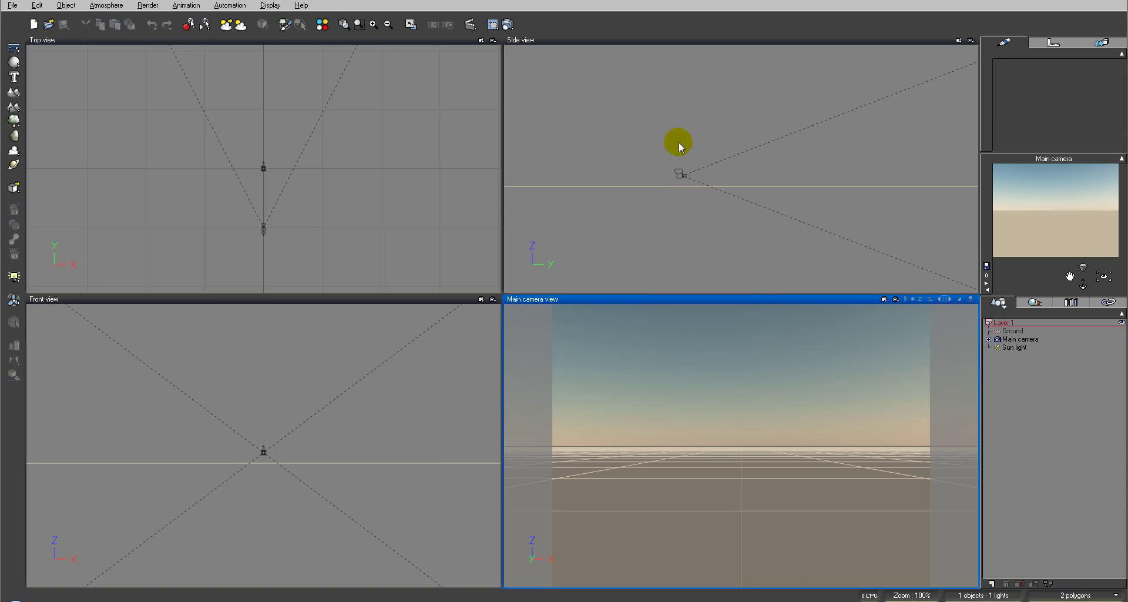
# Step: From the side view, look over the atmosphere's wind settings and close them unchanged
pyautogui.click(646, 146)
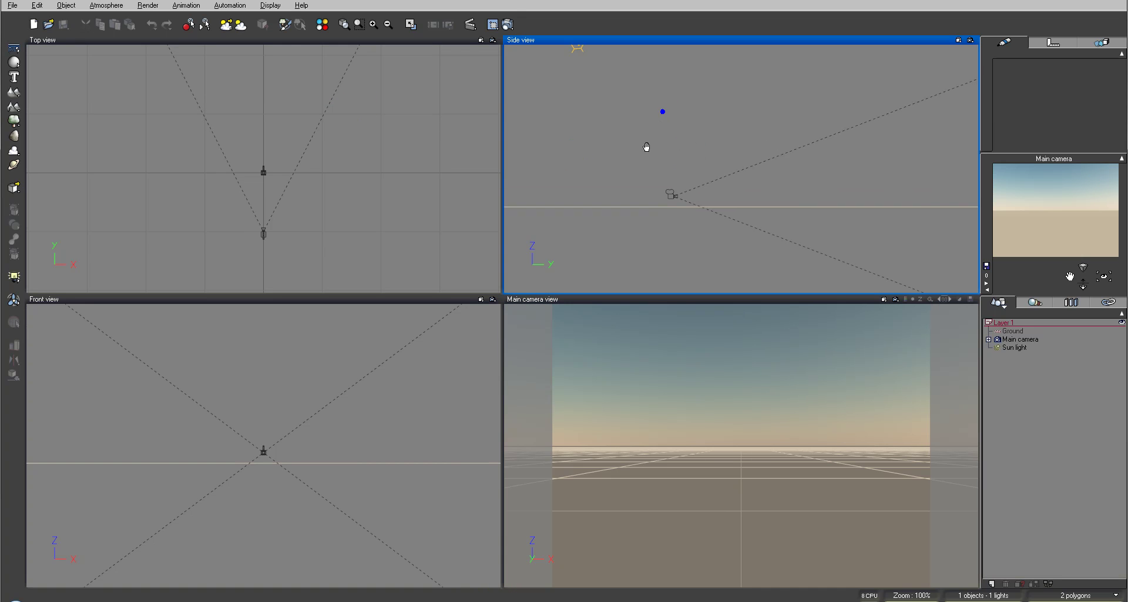
pyautogui.click(103, 7)
pyautogui.click(92, 55)
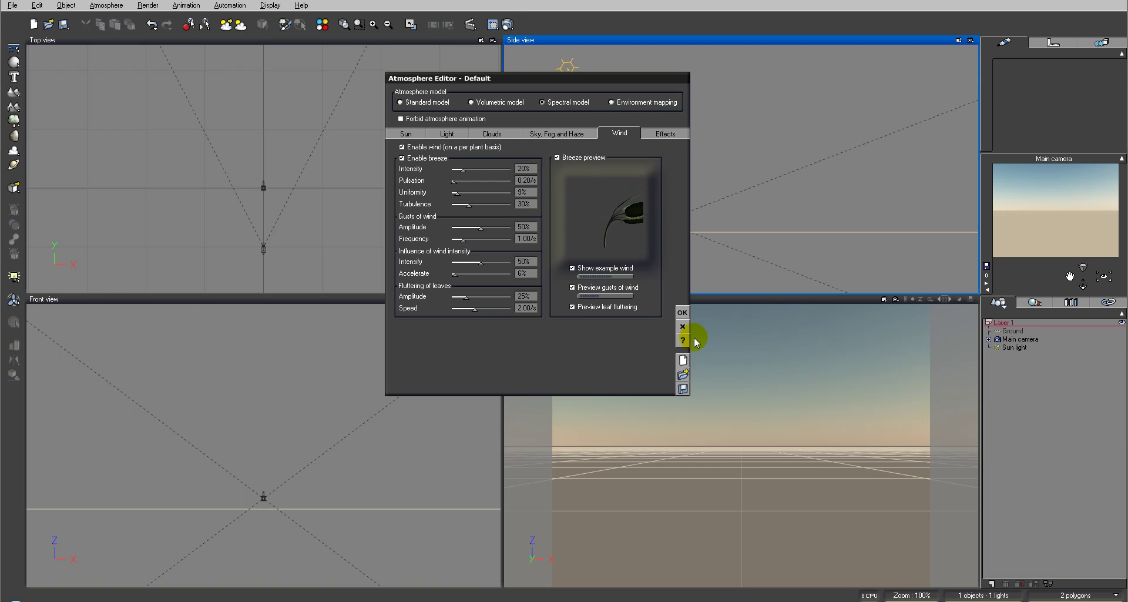
pyautogui.click(682, 312)
pyautogui.click(683, 312)
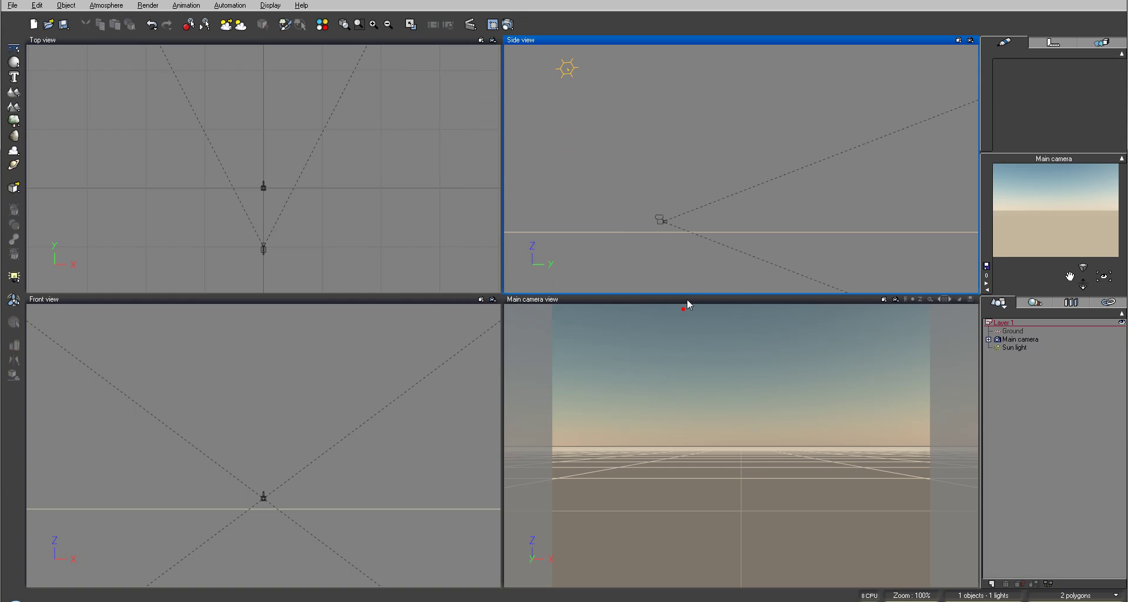
pyautogui.rightClick(672, 193)
pyautogui.click(640, 215)
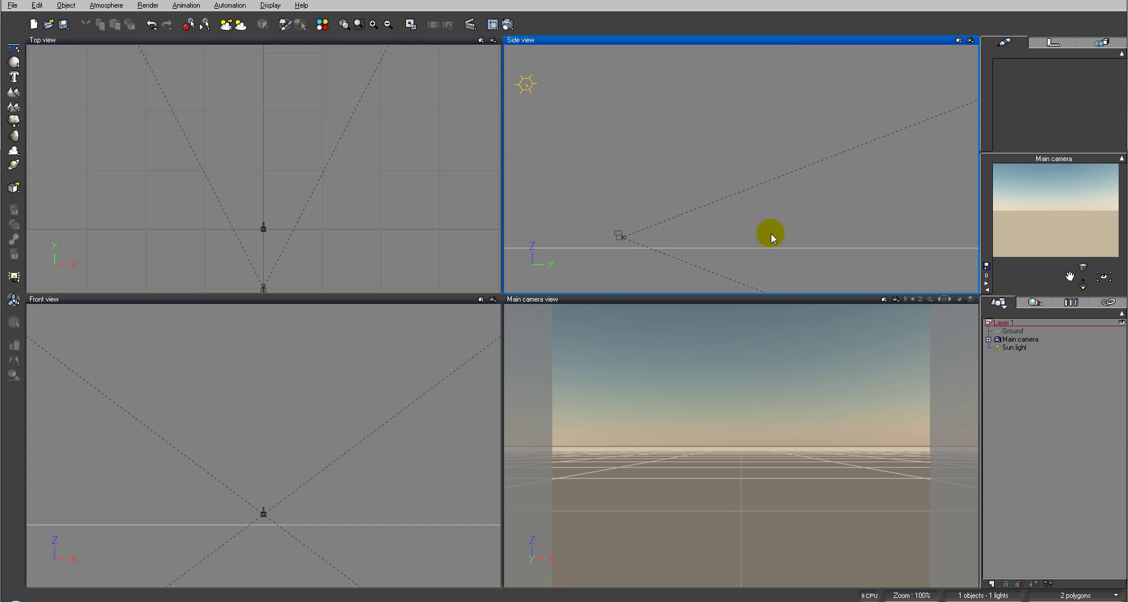
# Step: Add a terrain, enlarge it from its lower-left corner, and shift it slightly
pyautogui.click(15, 99)
pyautogui.click(189, 246)
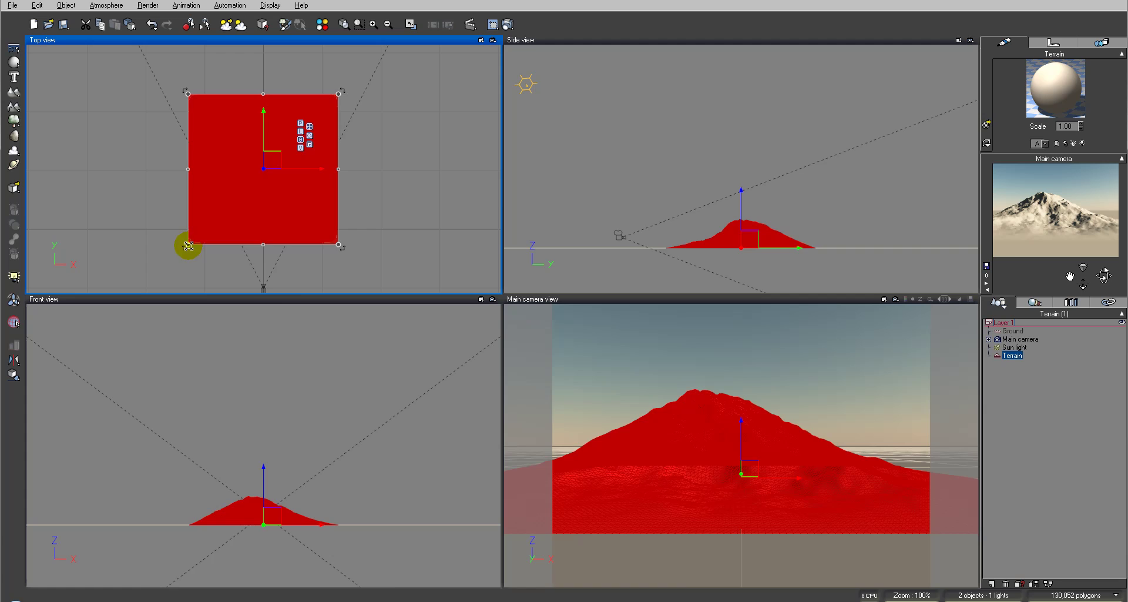
pyautogui.moveTo(188, 245); pyautogui.dragTo(144, 277)
pyautogui.scroll(-3, 215, 215)
pyautogui.moveTo(256, 171); pyautogui.dragTo(269, 163)
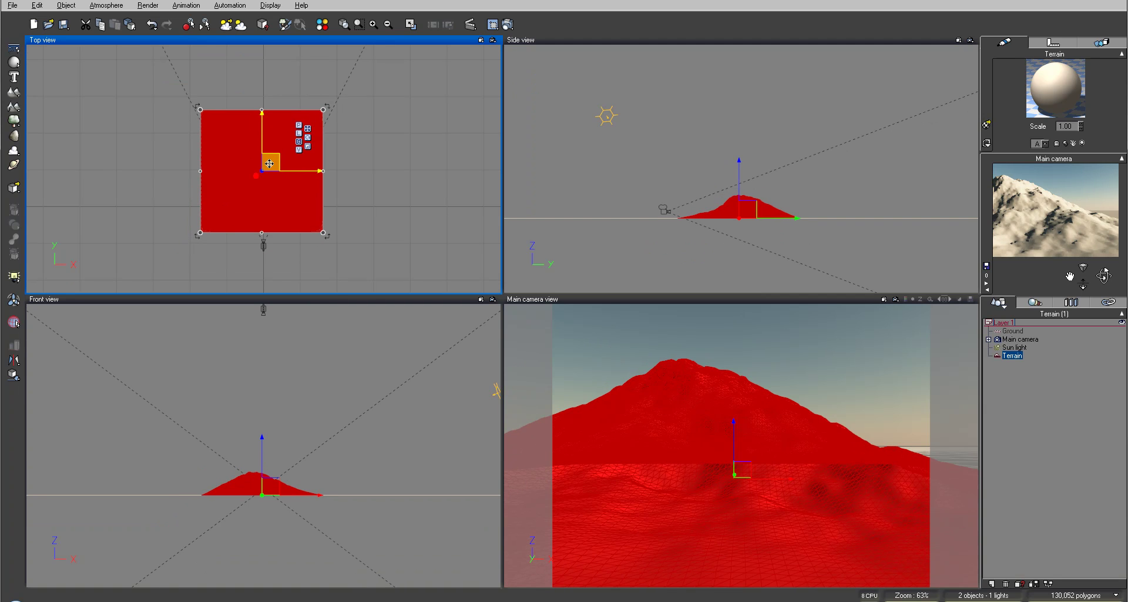
# Step: Switch the terrain's material to the EcoSystem type and begin adding a species
pyautogui.doubleClick(1056, 97)
pyautogui.click(331, 164)
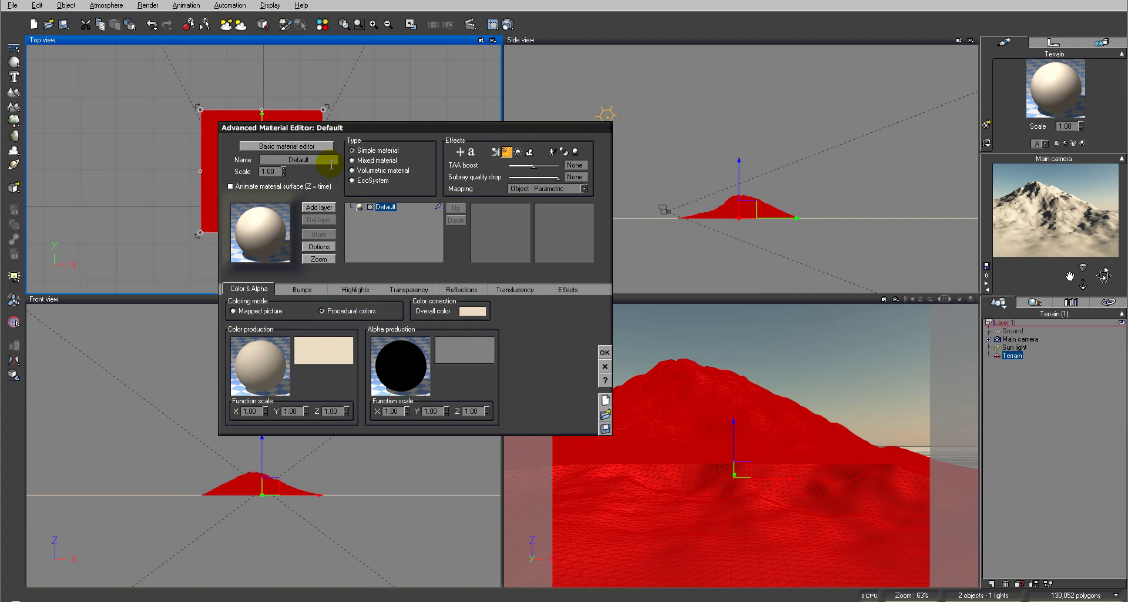
pyautogui.click(363, 179)
pyautogui.click(291, 289)
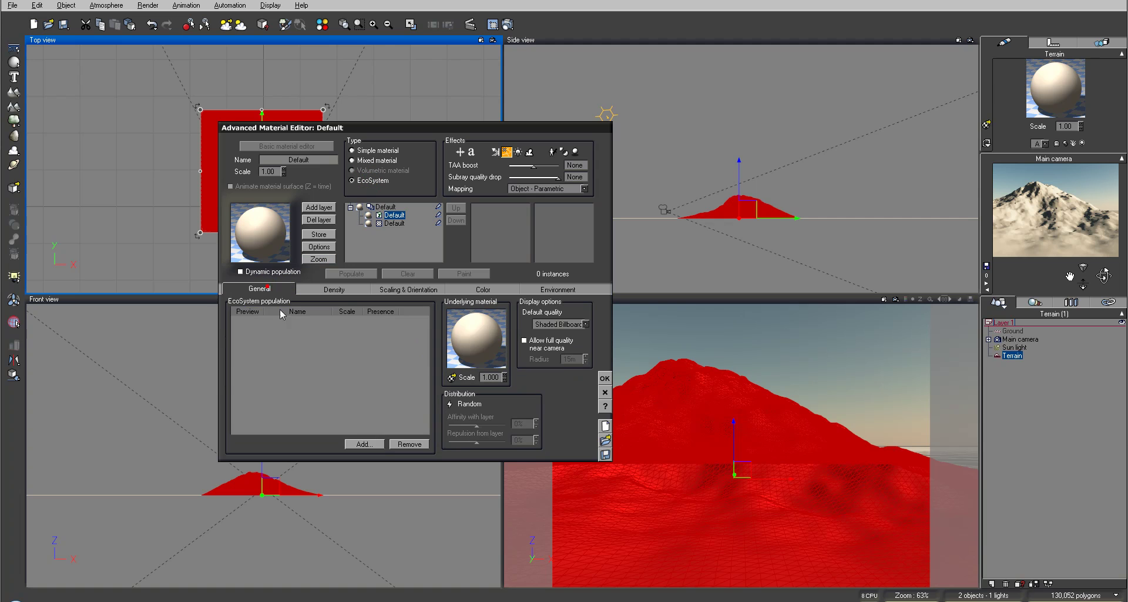
pyautogui.click(364, 437)
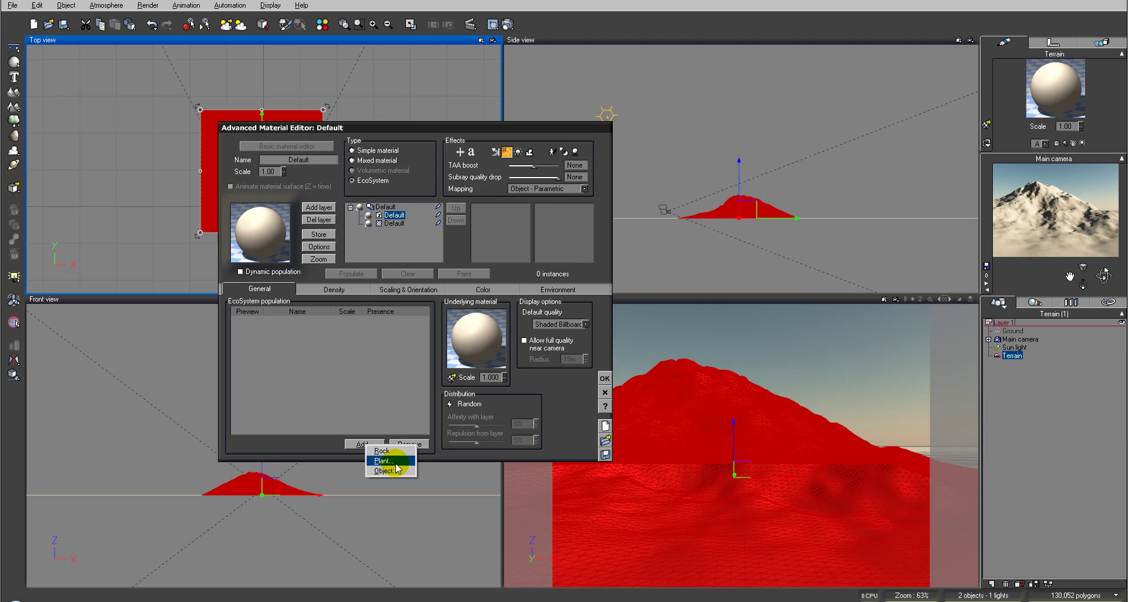
# Step: Add Summer Cherry Tree from the Trees collection and populate the terrain
pyautogui.click(393, 461)
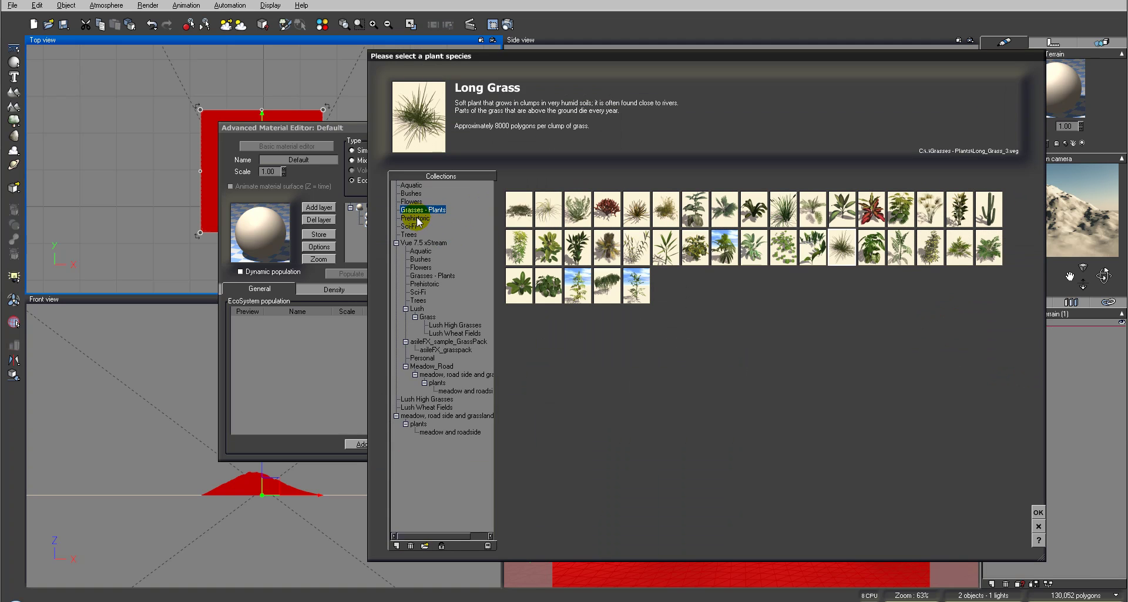
pyautogui.click(408, 233)
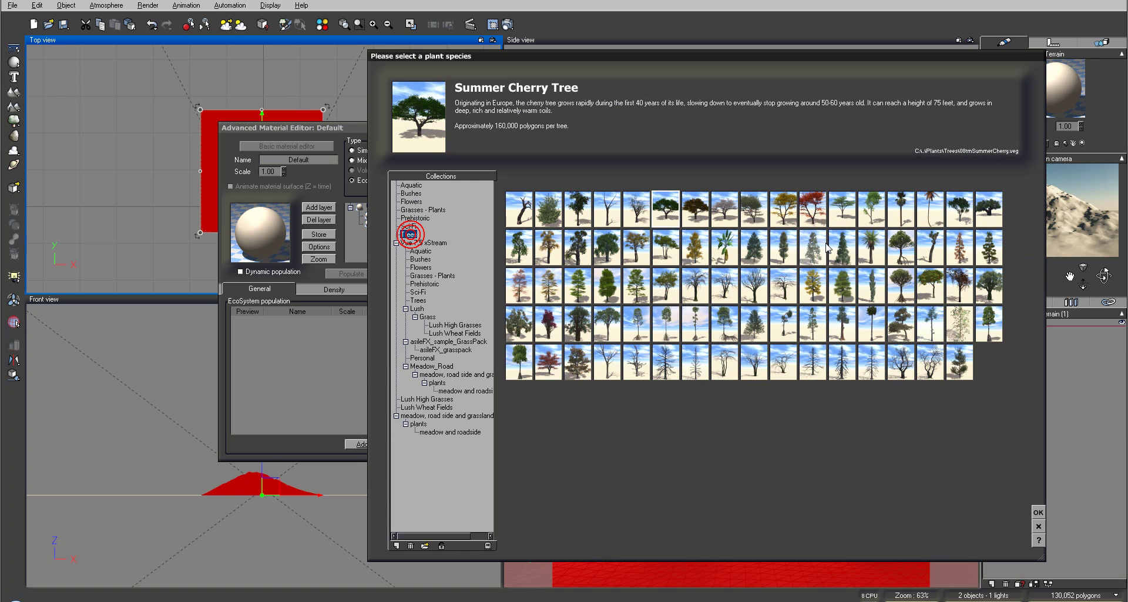
pyautogui.click(1040, 510)
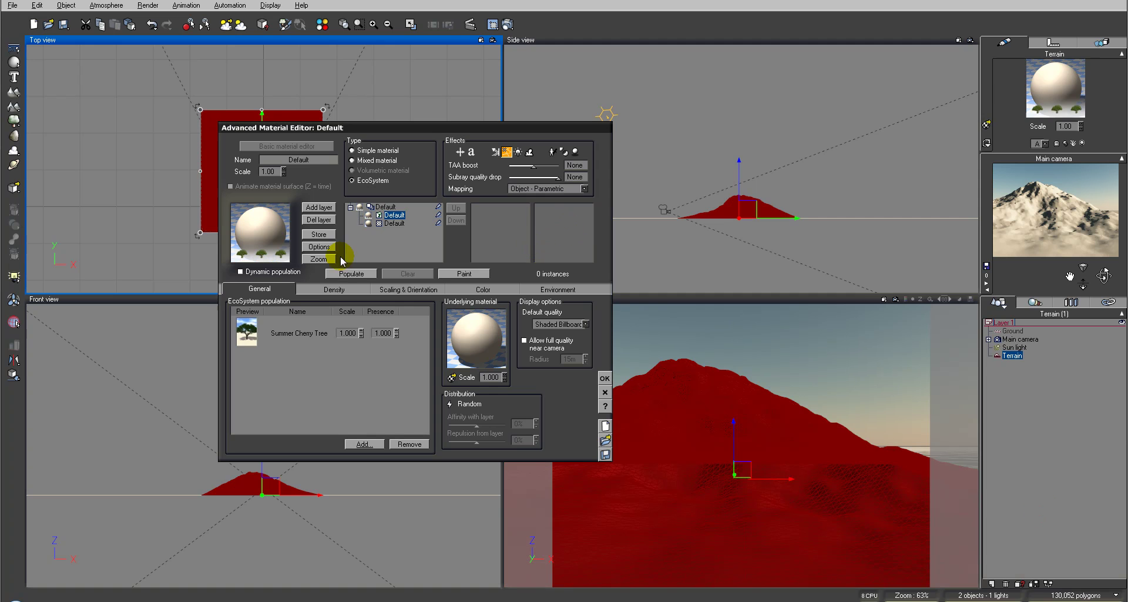
pyautogui.click(346, 272)
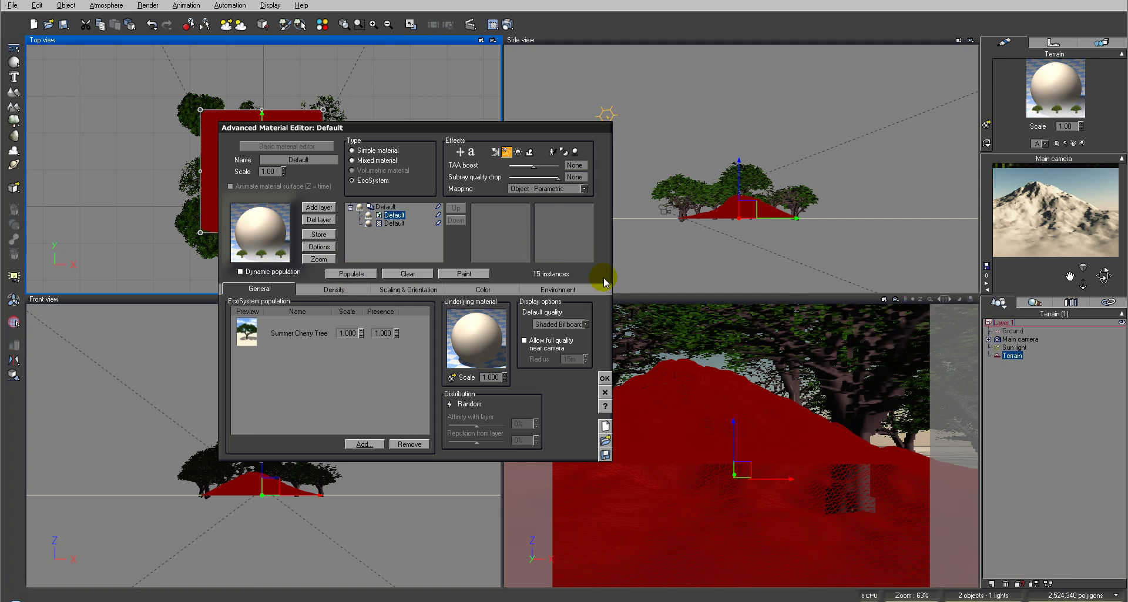
# Step: Raise the overall density to 65% and repopulate, giving 51 cherry trees
pyautogui.click(391, 290)
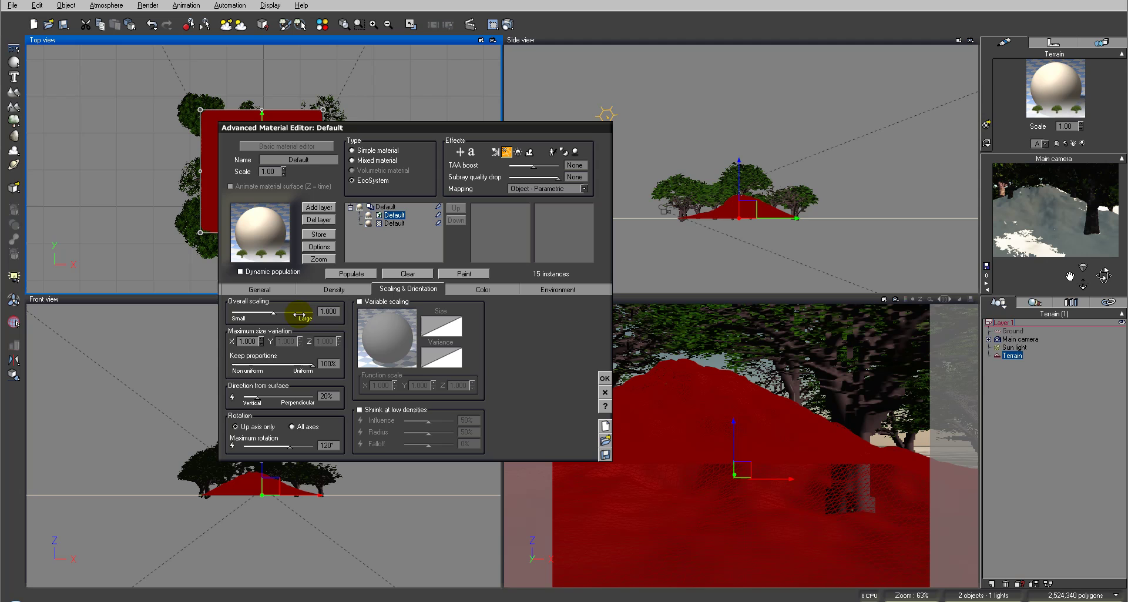
pyautogui.click(339, 289)
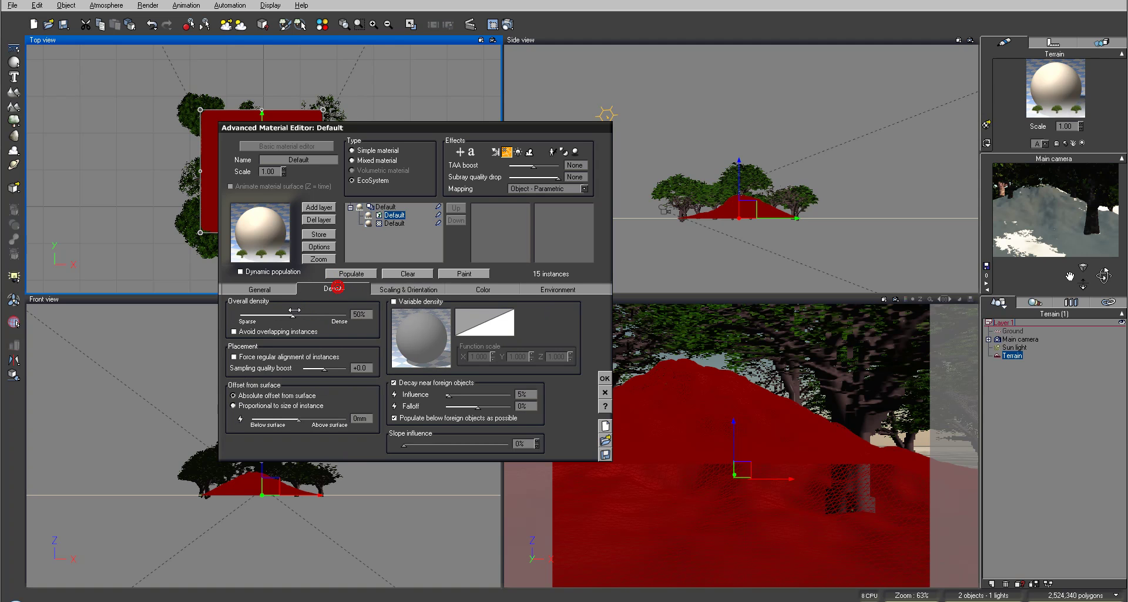
pyautogui.click(349, 272)
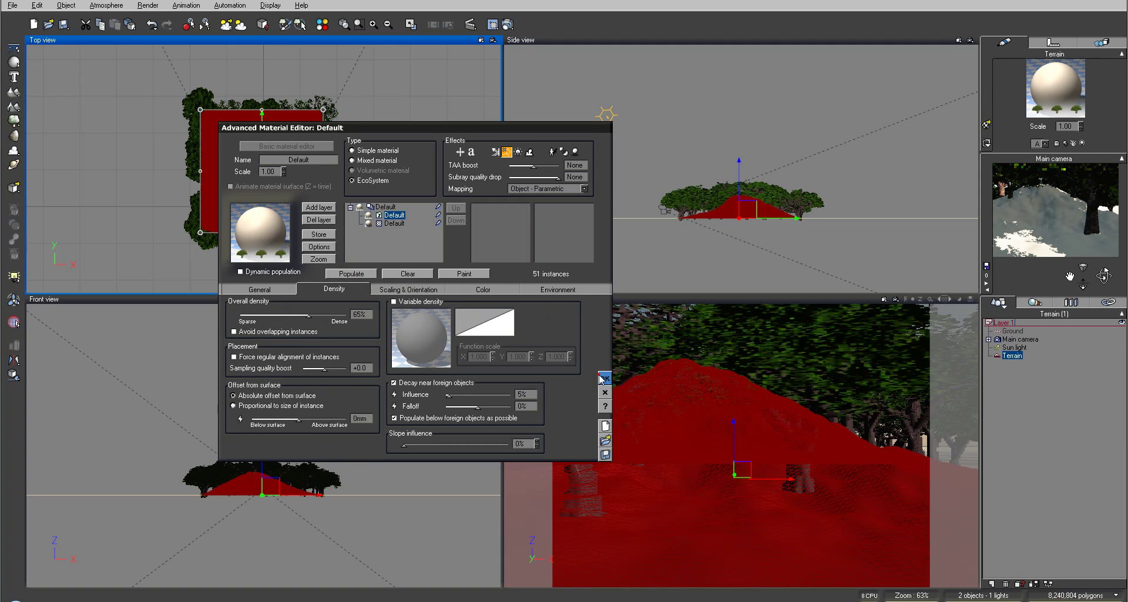
# Step: Close the Material Editor and lift the main camera to about 10.3 m, aimed at the trees
pyautogui.click(601, 379)
pyautogui.click(675, 134)
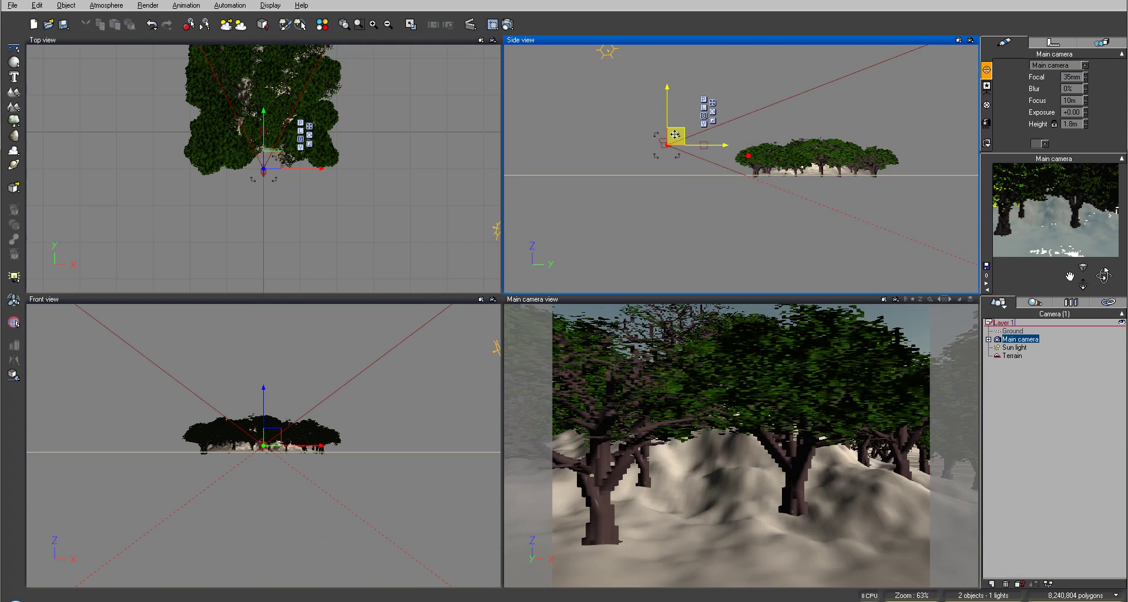
pyautogui.moveTo(675, 134); pyautogui.dragTo(665, 126)
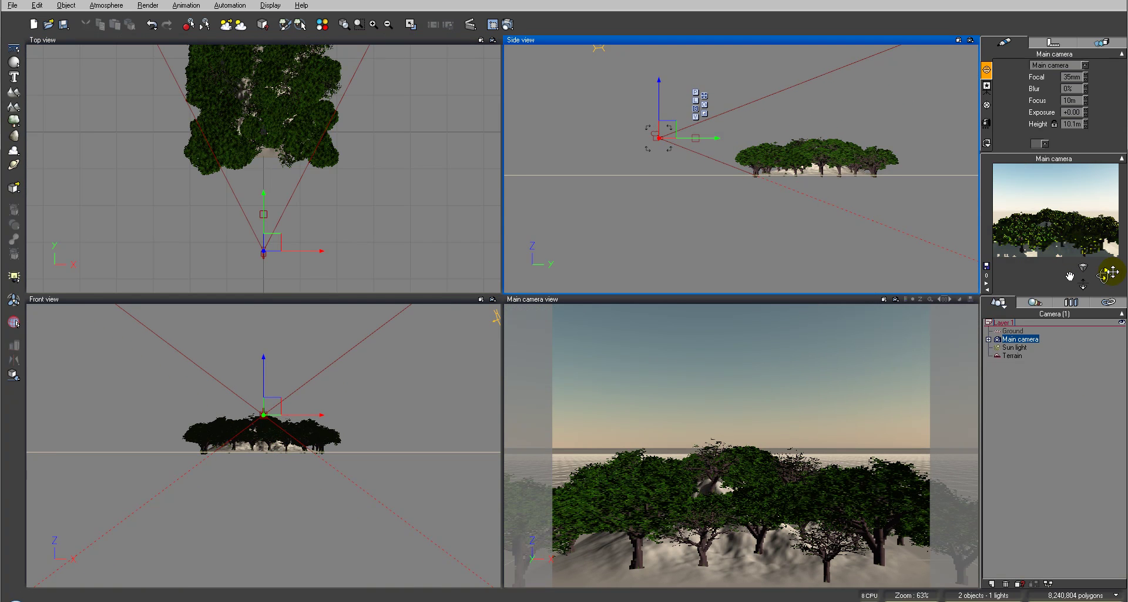
pyautogui.moveTo(1108, 272); pyautogui.dragTo(1100, 269)
pyautogui.click(663, 130)
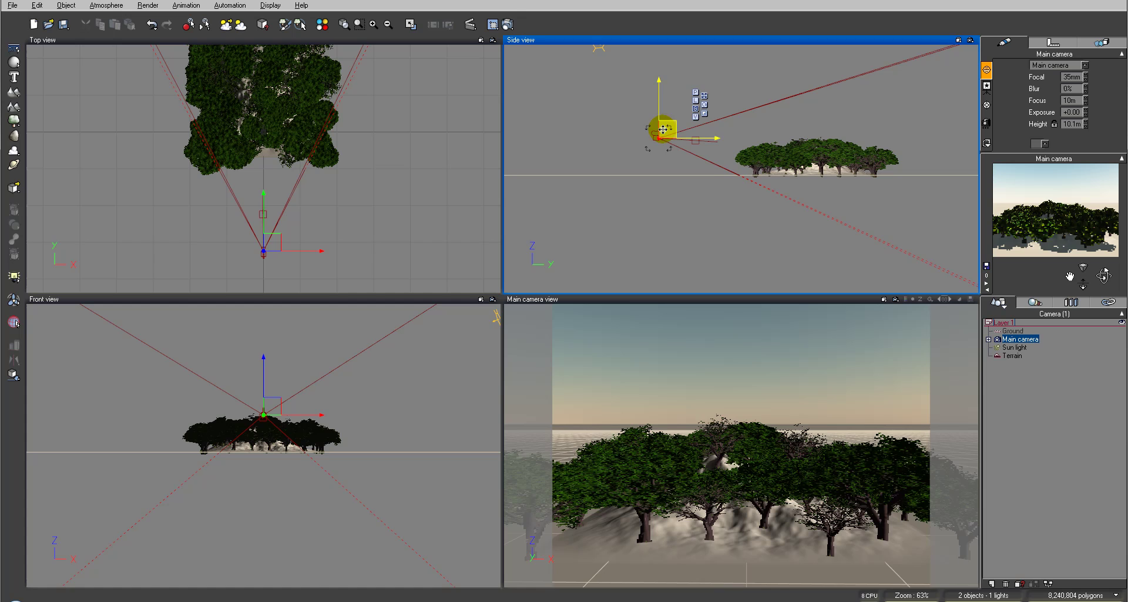
pyautogui.moveTo(663, 129); pyautogui.dragTo(675, 130)
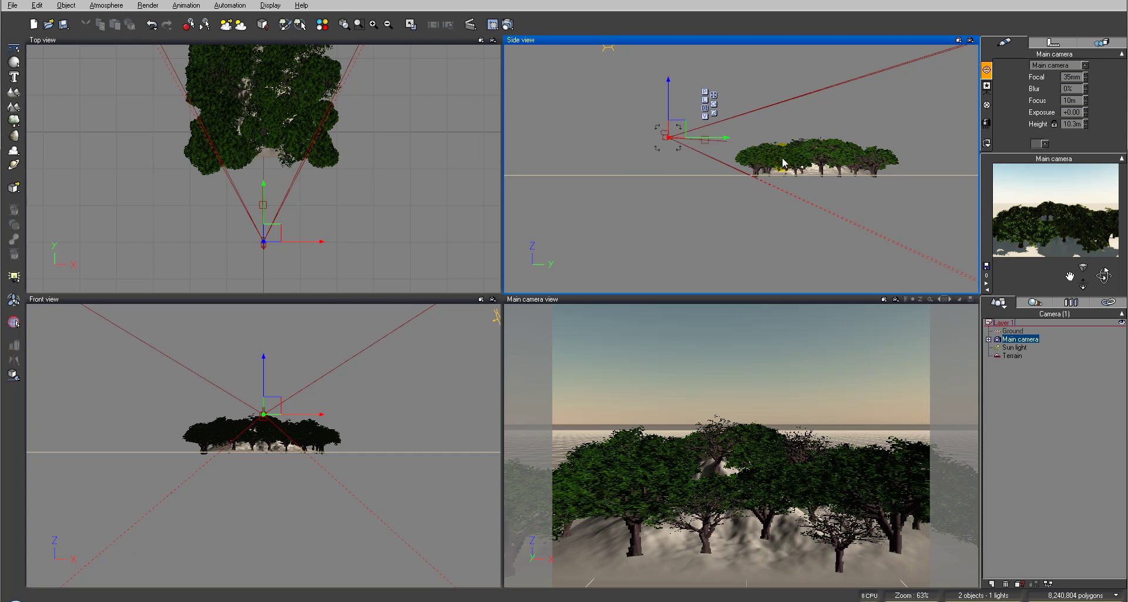
pyautogui.moveTo(647, 171); pyautogui.dragTo(663, 235, button='right')
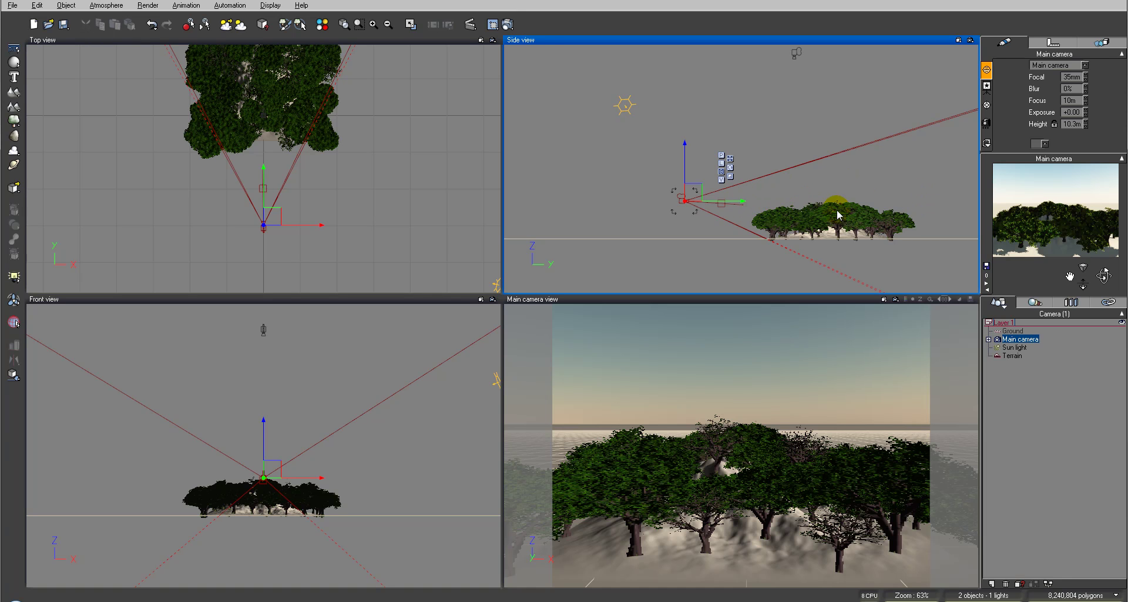
pyautogui.moveTo(334, 141); pyautogui.dragTo(389, 251, button='right')
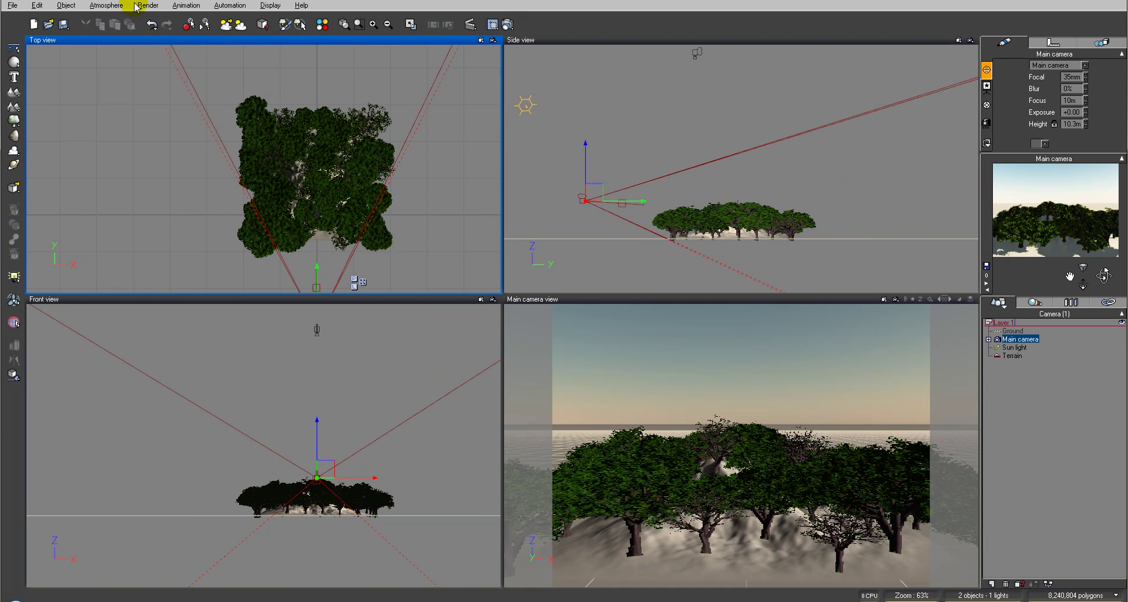
# Step: Show the Atmosphere Editor's Wind tab and move the dialog right, off the trees
pyautogui.click(107, 5)
pyautogui.click(83, 43)
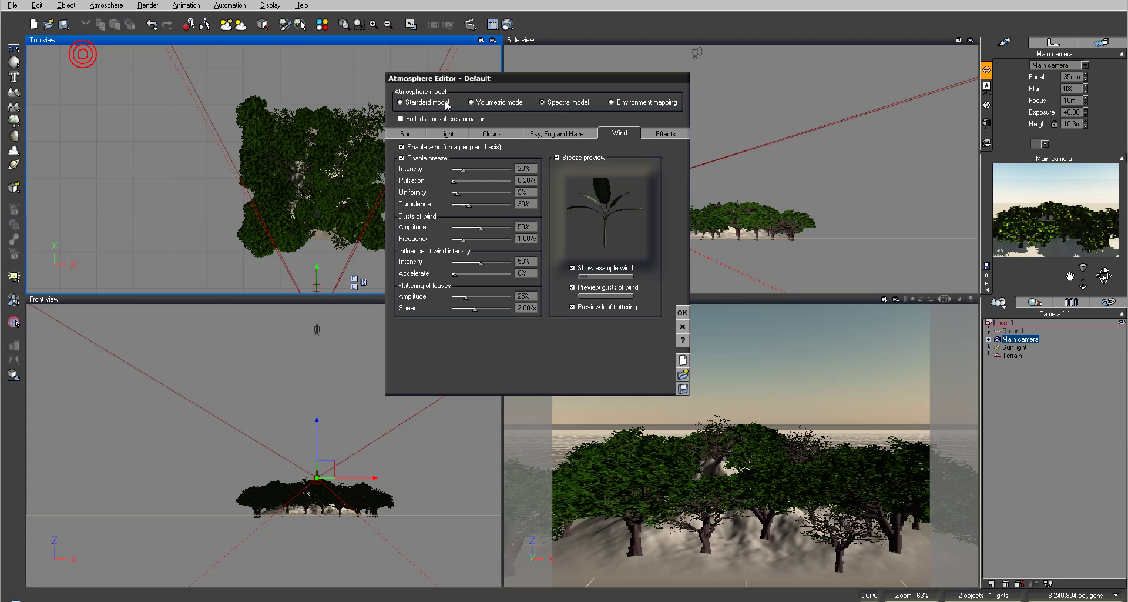
pyautogui.moveTo(447, 78); pyautogui.dragTo(516, 83)
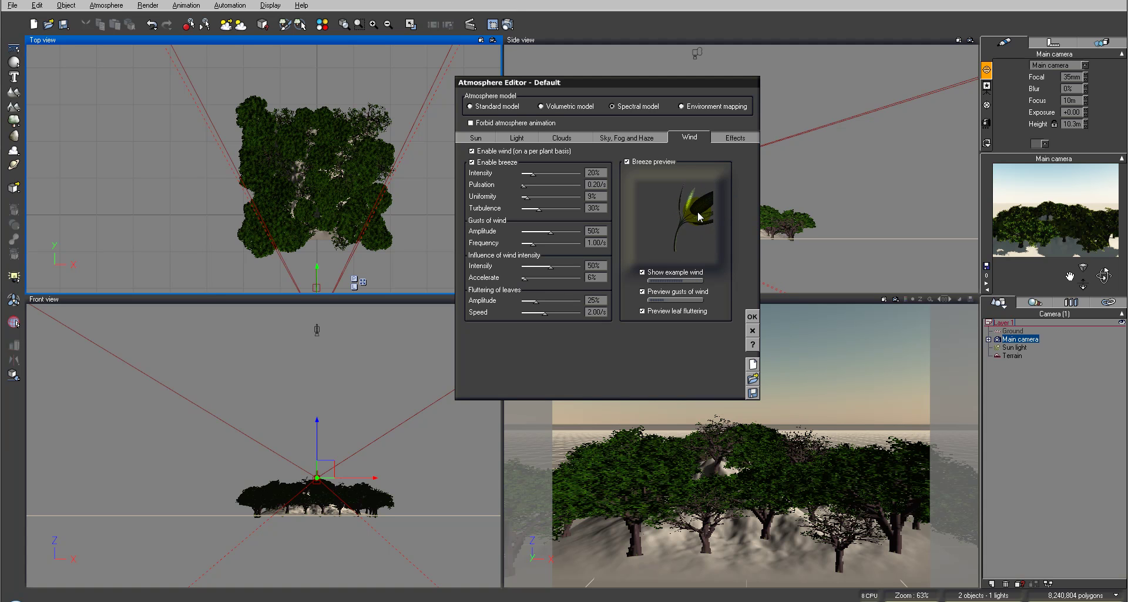
# Step: Set breeze 16%, uniformity 93%, turbulence 7%, gusts 28% at 0.36/s, flutter 7% at 0.28/s
pyautogui.moveTo(575, 174); pyautogui.dragTo(549, 174)
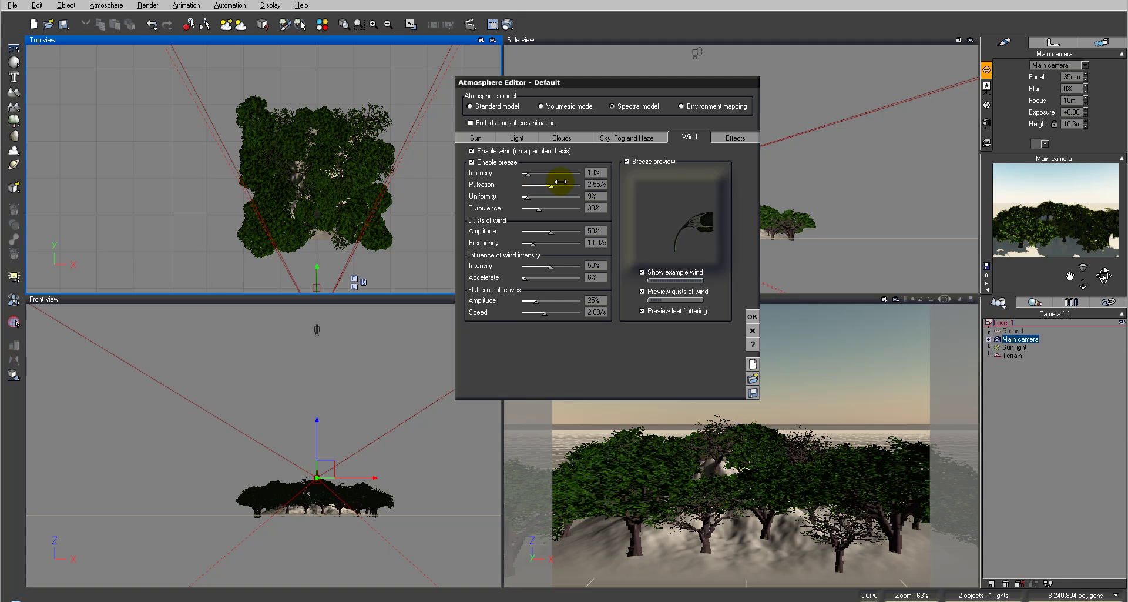
pyautogui.moveTo(526, 196)
pyautogui.mouseDown()
pyautogui.moveTo(577, 196)
pyautogui.moveTo(525, 208)
pyautogui.mouseUp()
pyautogui.moveTo(543, 243)
pyautogui.mouseDown()
pyautogui.moveTo(549, 230)
pyautogui.moveTo(539, 231)
pyautogui.mouseUp()
pyautogui.moveTo(551, 267); pyautogui.dragTo(525, 310)
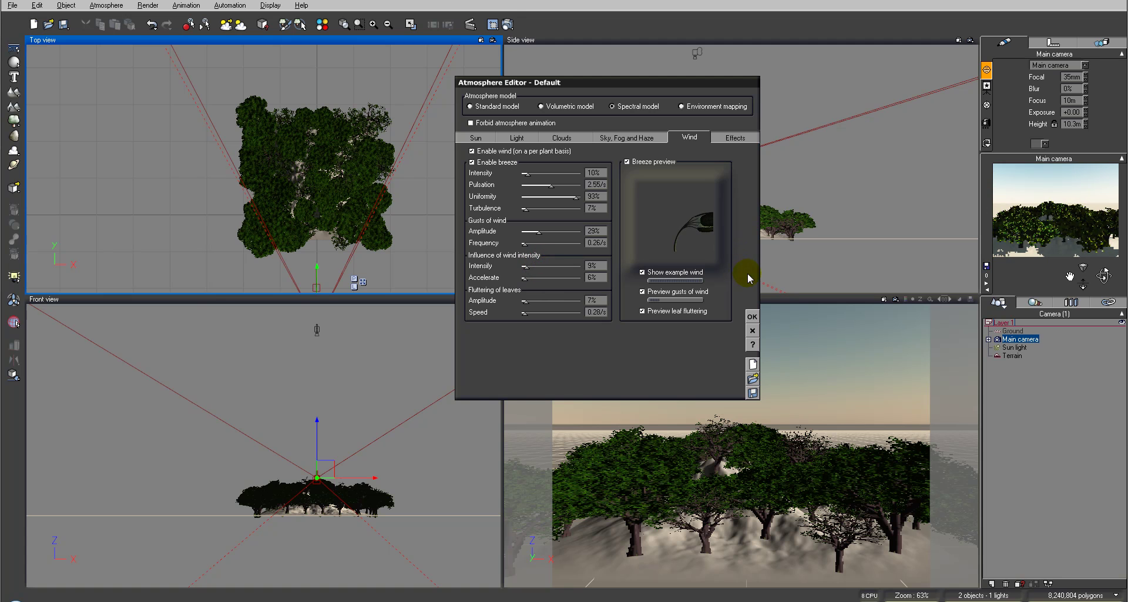
# Step: Toggle the gust and leaf-flutter previews off and back on, then accept the wind settings
pyautogui.click(645, 292)
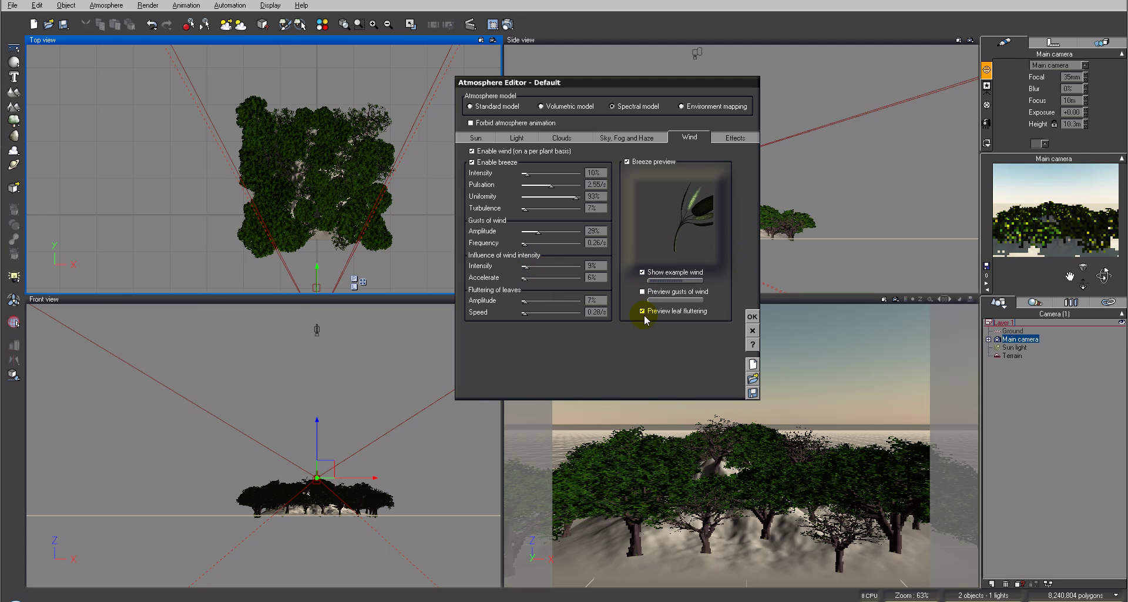
pyautogui.click(642, 311)
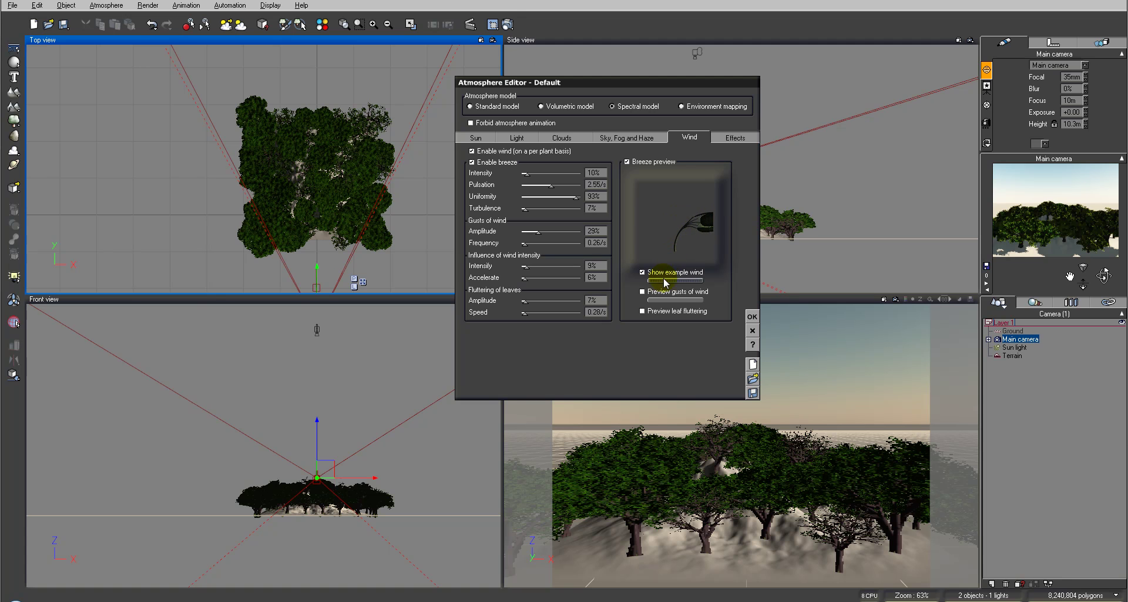
pyautogui.click(643, 291)
pyautogui.click(642, 311)
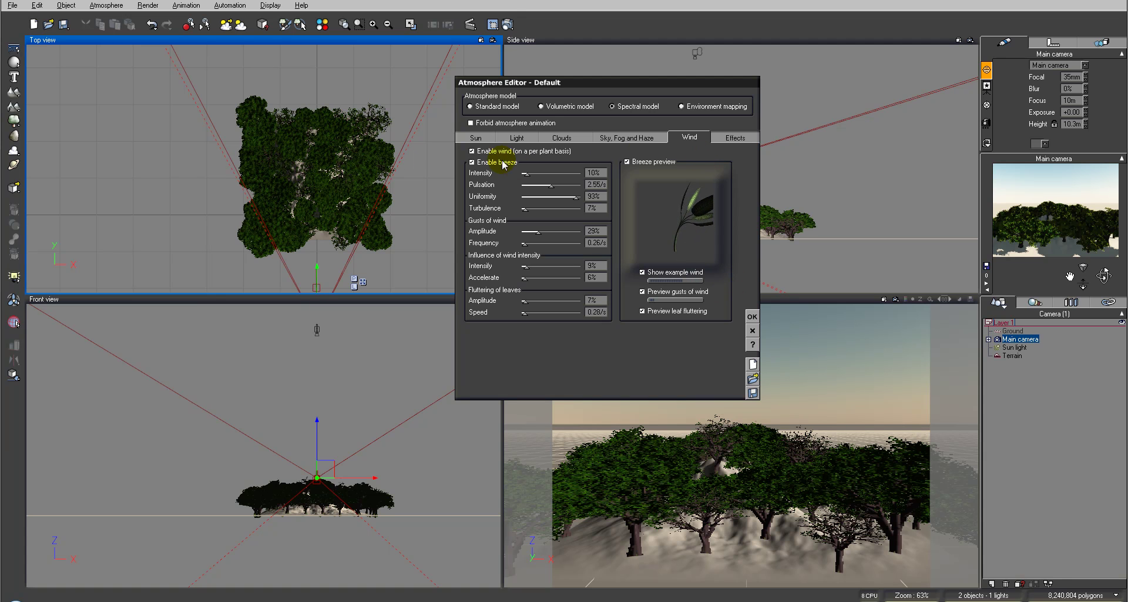
pyautogui.click(752, 316)
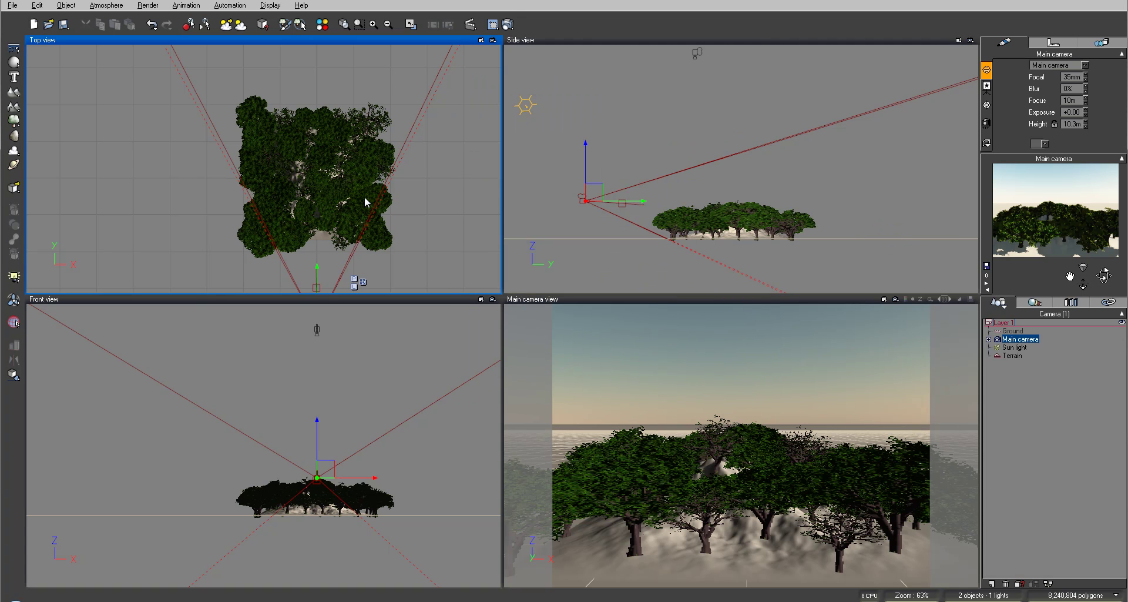
pyautogui.click(757, 221)
pyautogui.scroll(5, 723, 222)
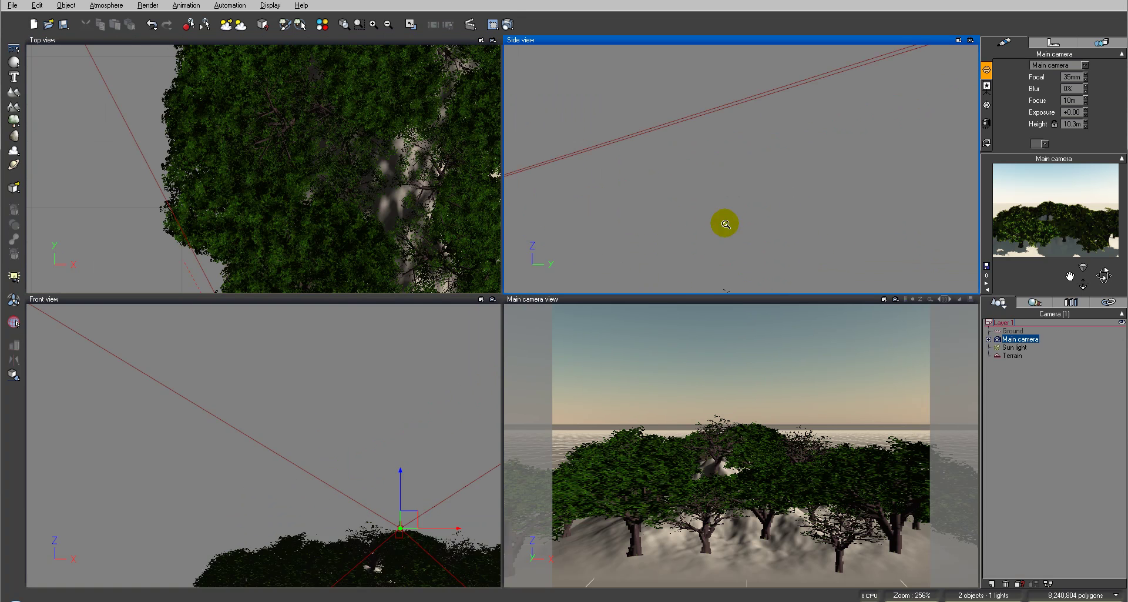
pyautogui.moveTo(654, 169); pyautogui.dragTo(717, 171, button='right')
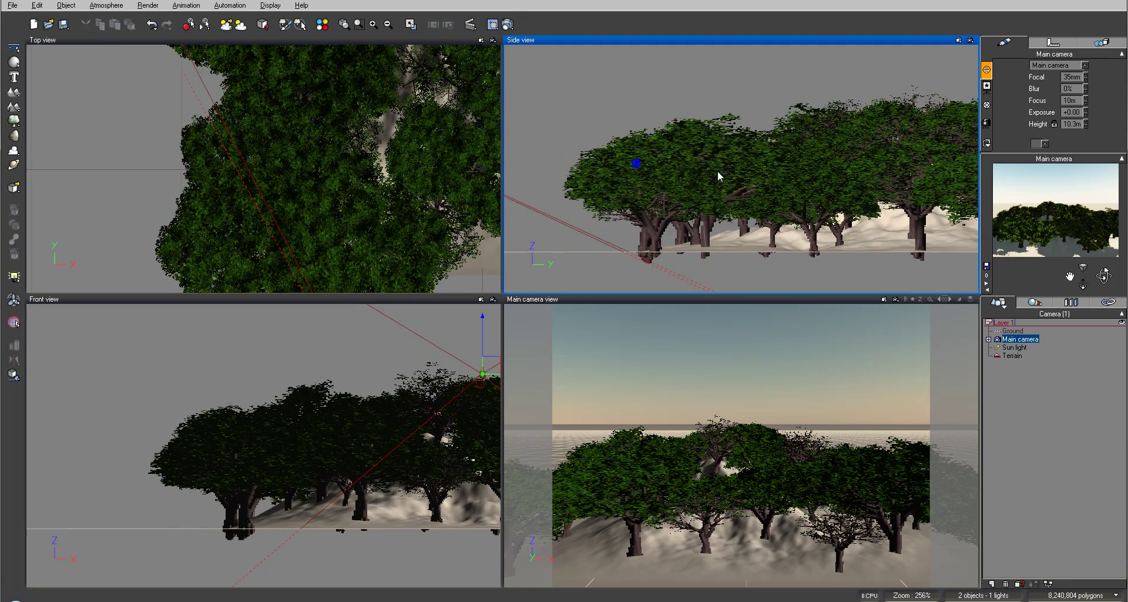
pyautogui.scroll(2, 605, 183)
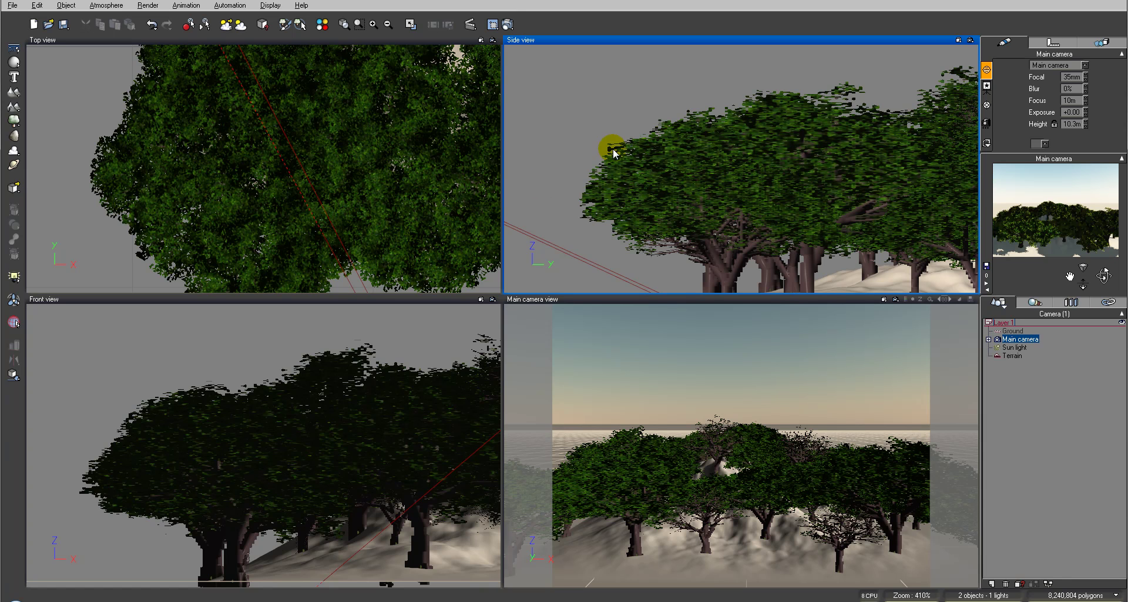
pyautogui.scroll(-6, 469, 198)
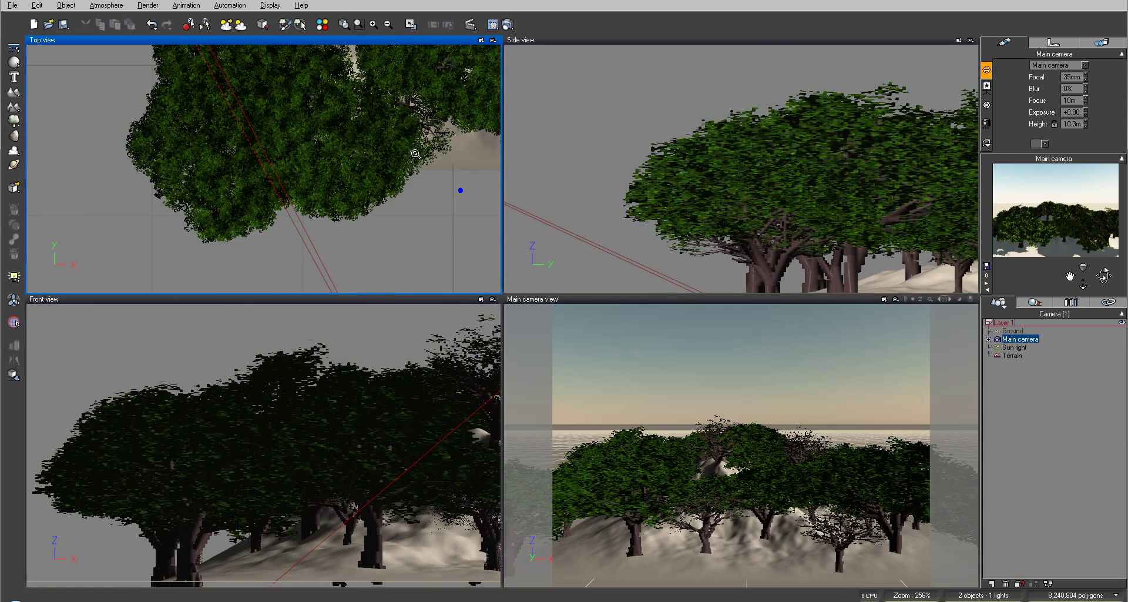
pyautogui.scroll(-2, 384, 204)
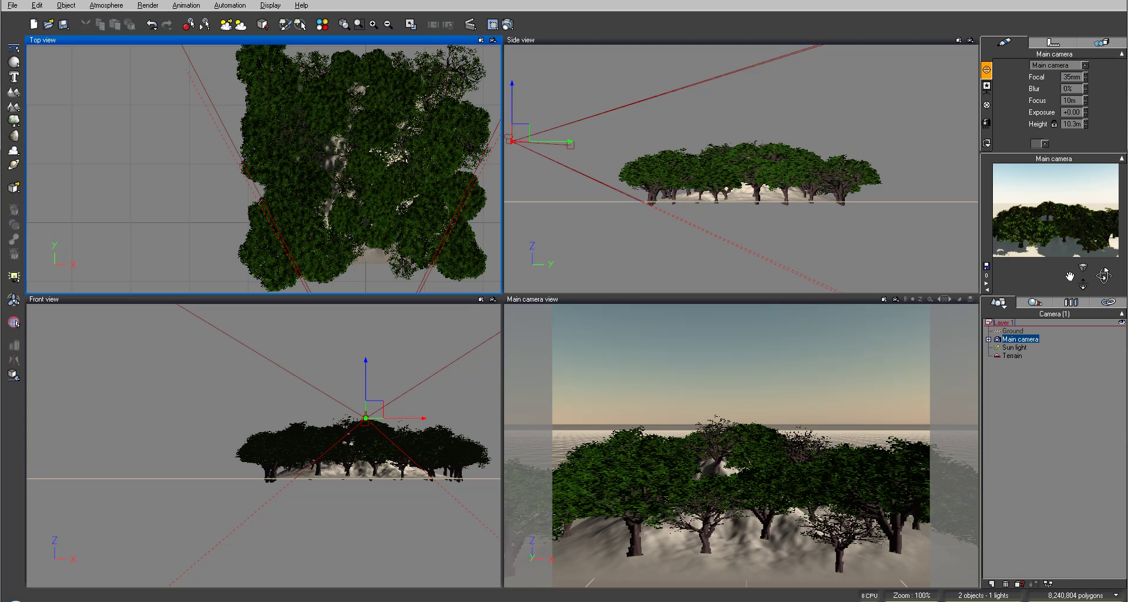
# Step: Close the Animation Wizard and keyframe all camera properties at the start
pyautogui.click(470, 24)
pyautogui.click(374, 23)
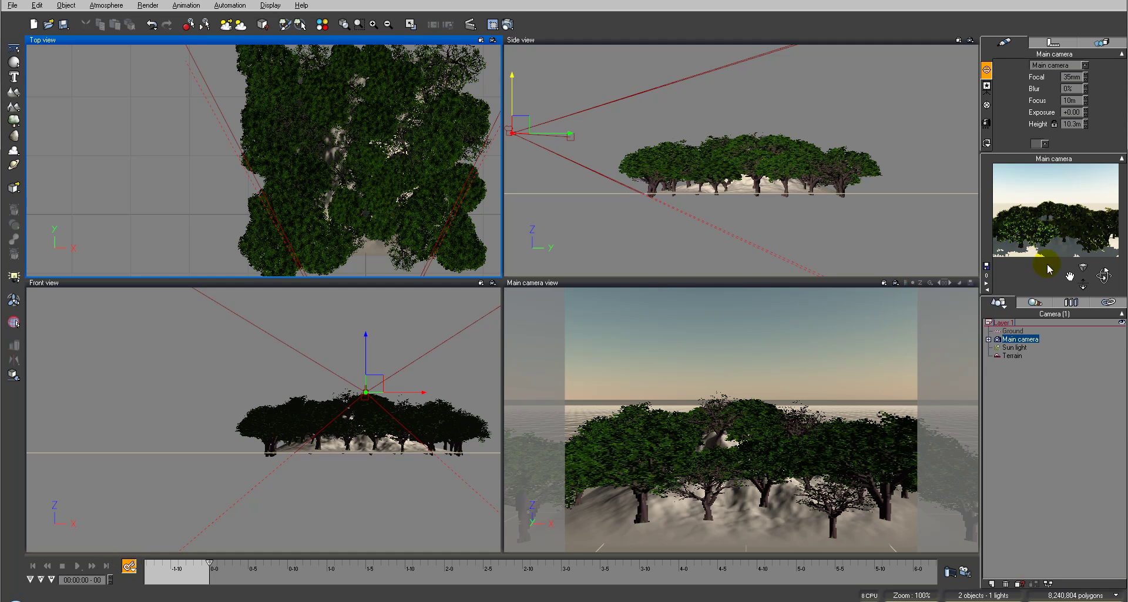
pyautogui.click(128, 566)
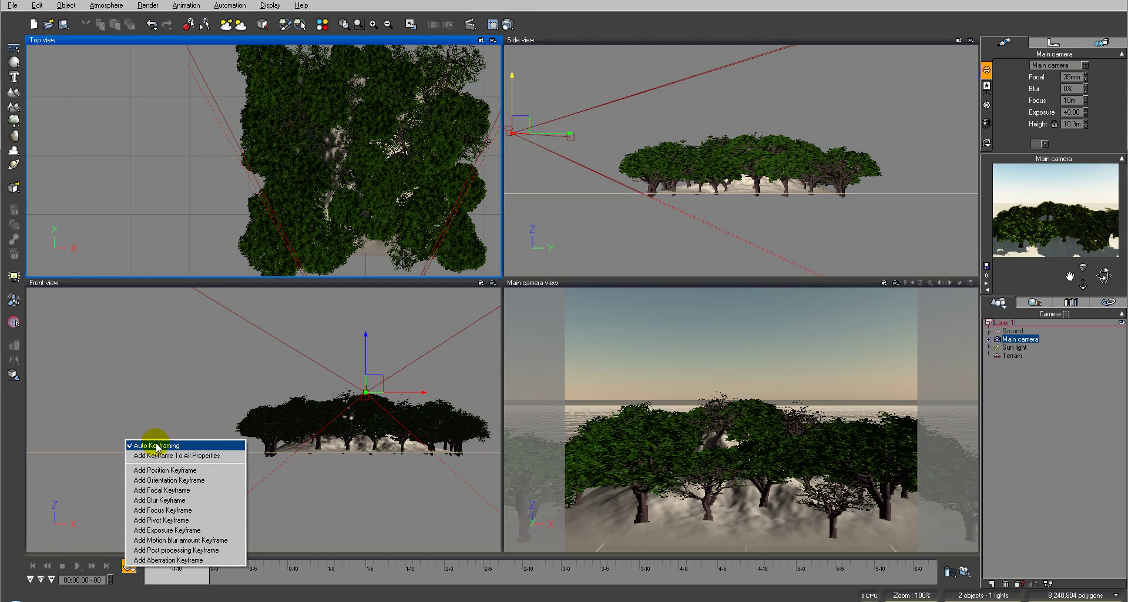
pyautogui.click(157, 456)
# Step: Keyframe all camera properties again at two seconds and bring up Animation Render Options
pyautogui.moveTo(208, 564); pyautogui.dragTo(444, 569)
pyautogui.click(129, 567)
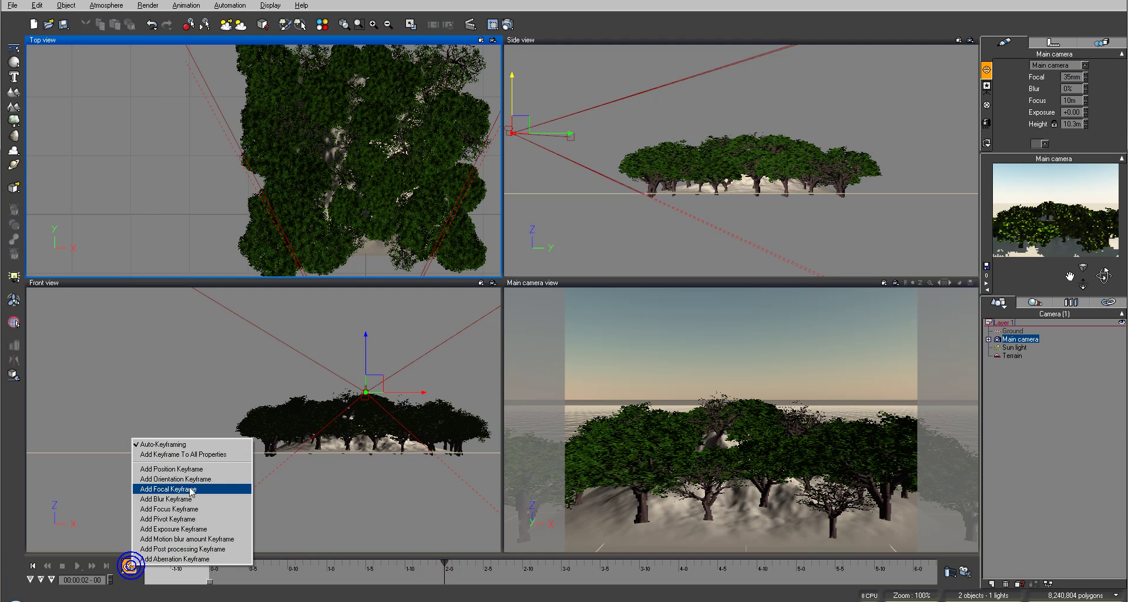
pyautogui.click(214, 456)
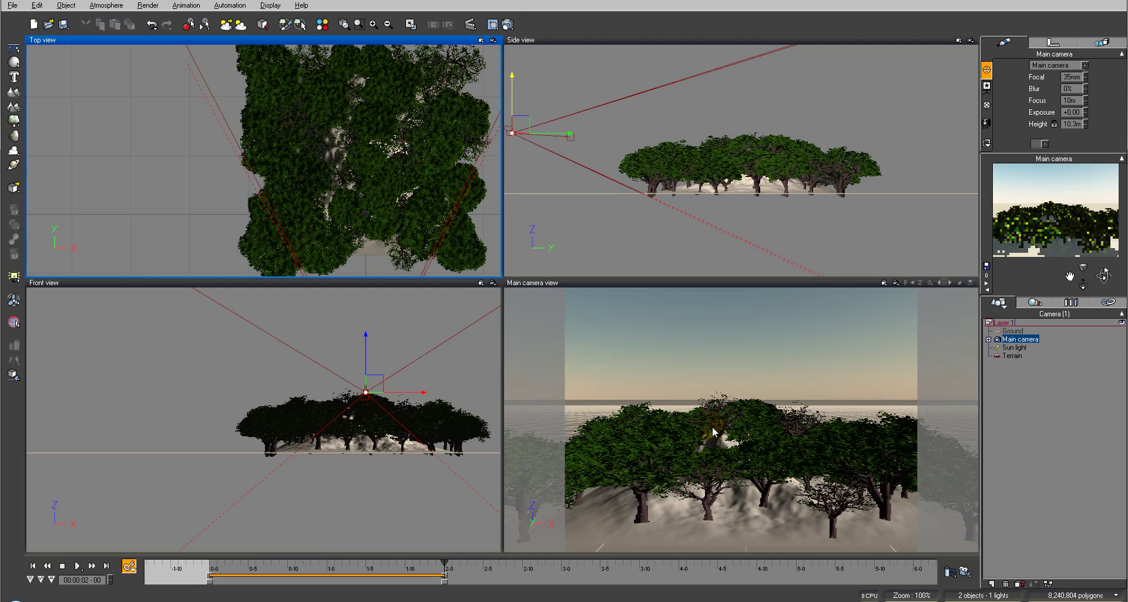
pyautogui.click(966, 572)
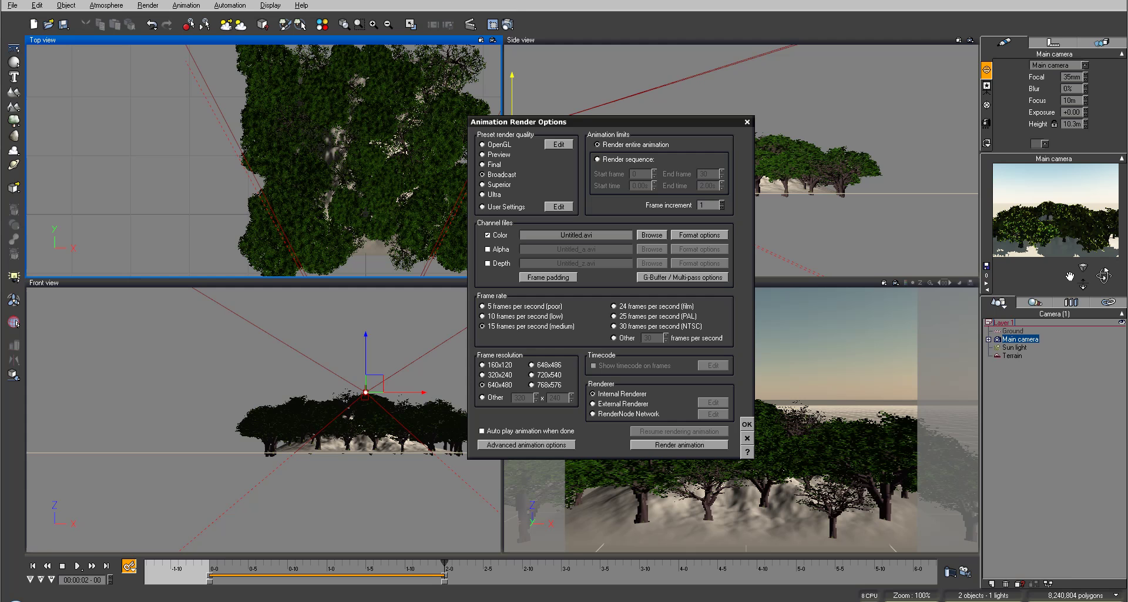
# Step: Choose 15 frames per second and 320x240 in Animation Render Options and start rendering
pyautogui.click(483, 326)
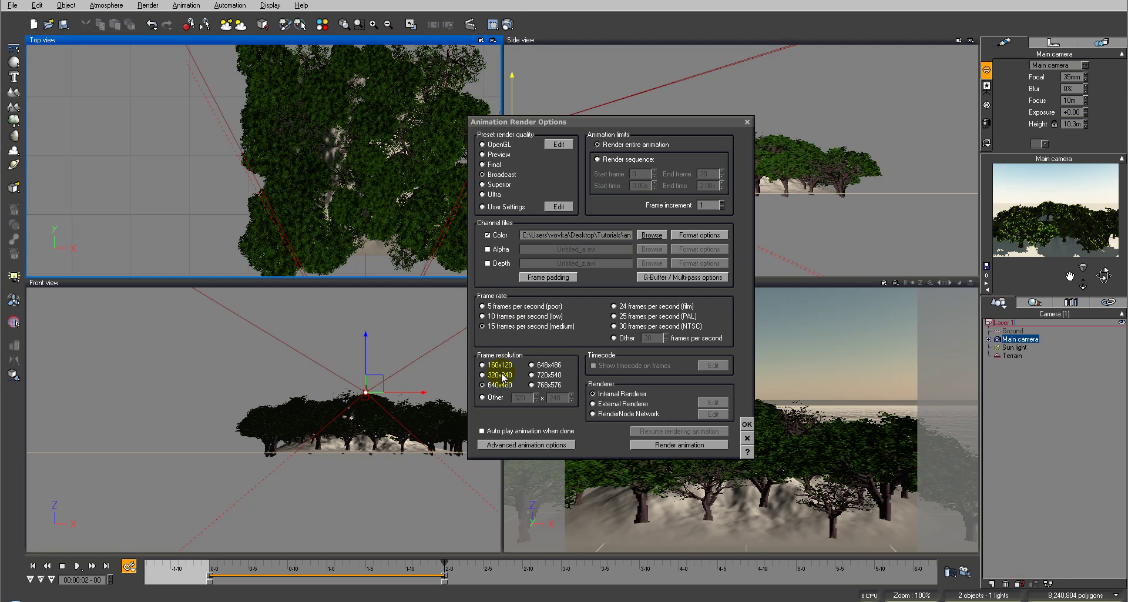
pyautogui.click(483, 374)
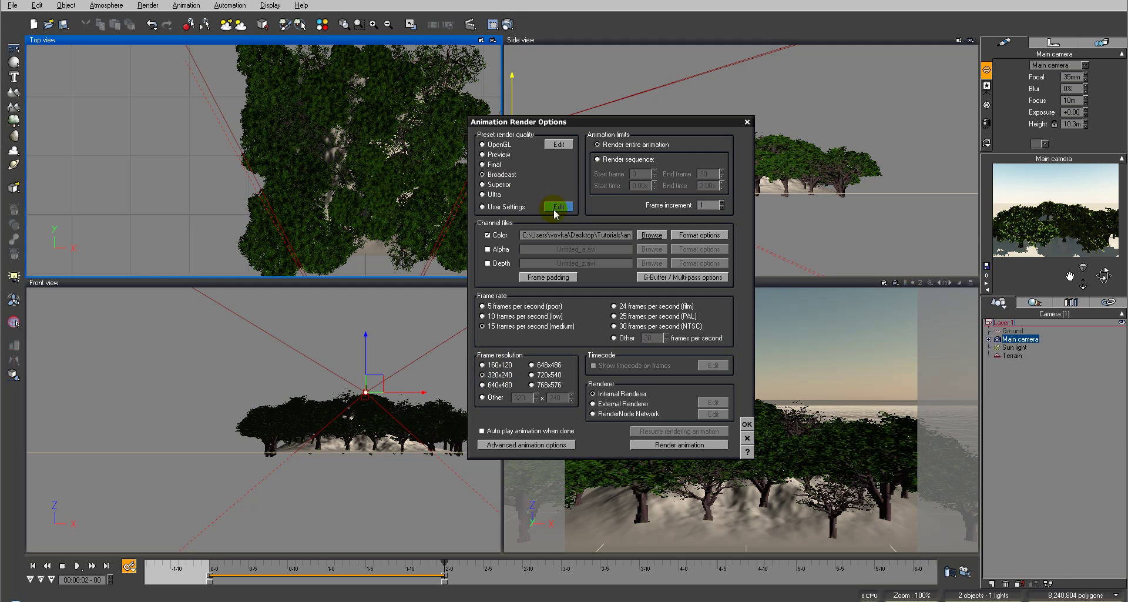
pyautogui.click(679, 444)
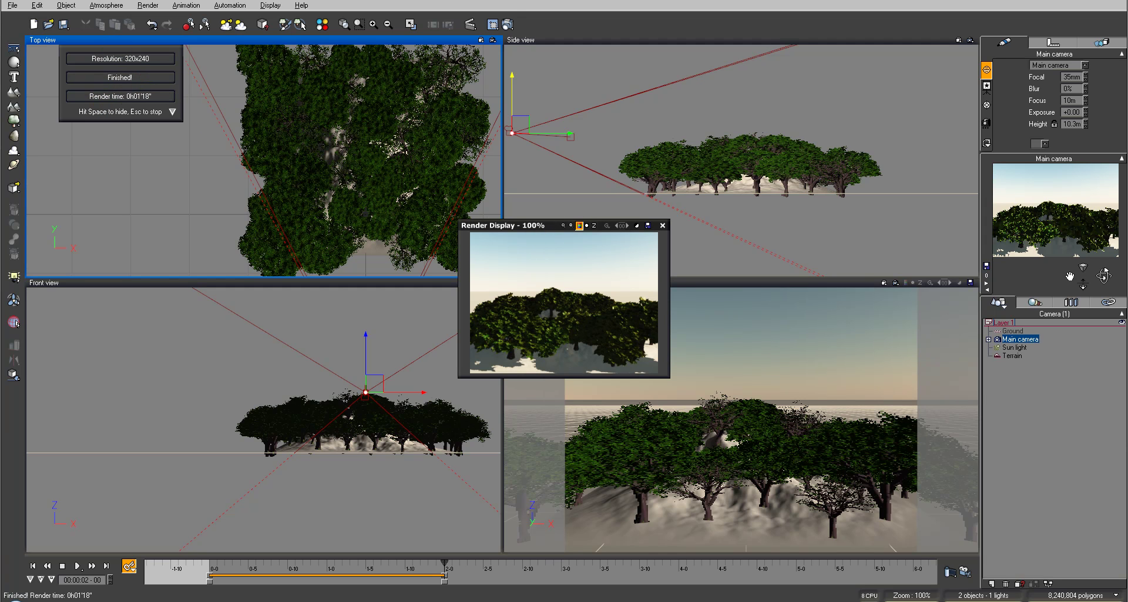
# Step: Move and shrink the media player showing the 'trees' clip, watch it, and close it
pyautogui.moveTo(750, 120); pyautogui.dragTo(587, 110)
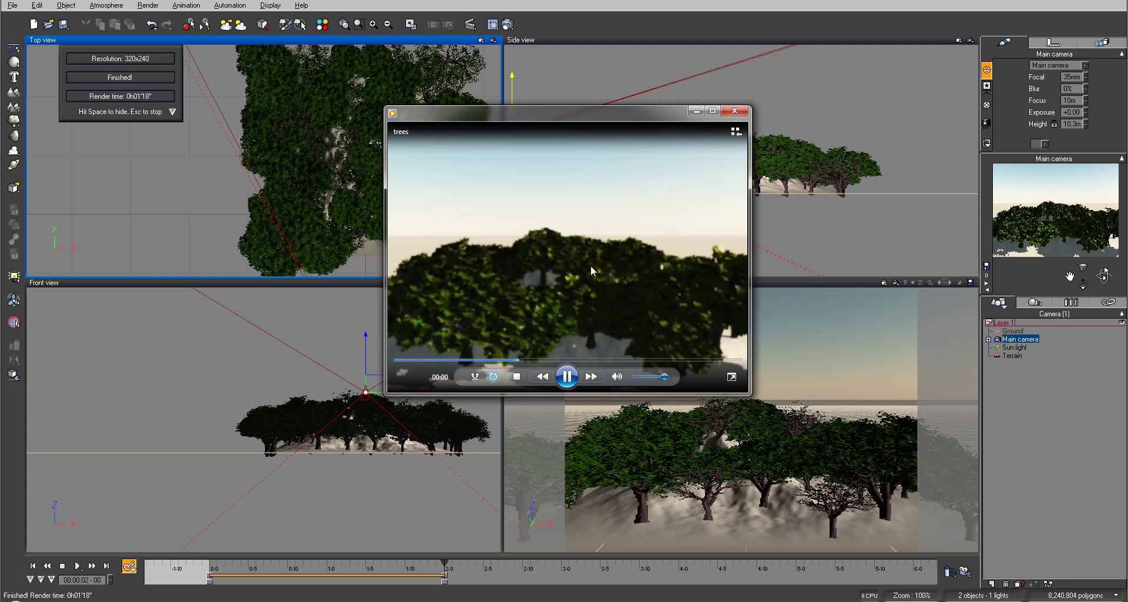
pyautogui.moveTo(750, 393); pyautogui.dragTo(652, 331)
pyautogui.moveTo(545, 119); pyautogui.dragTo(578, 159)
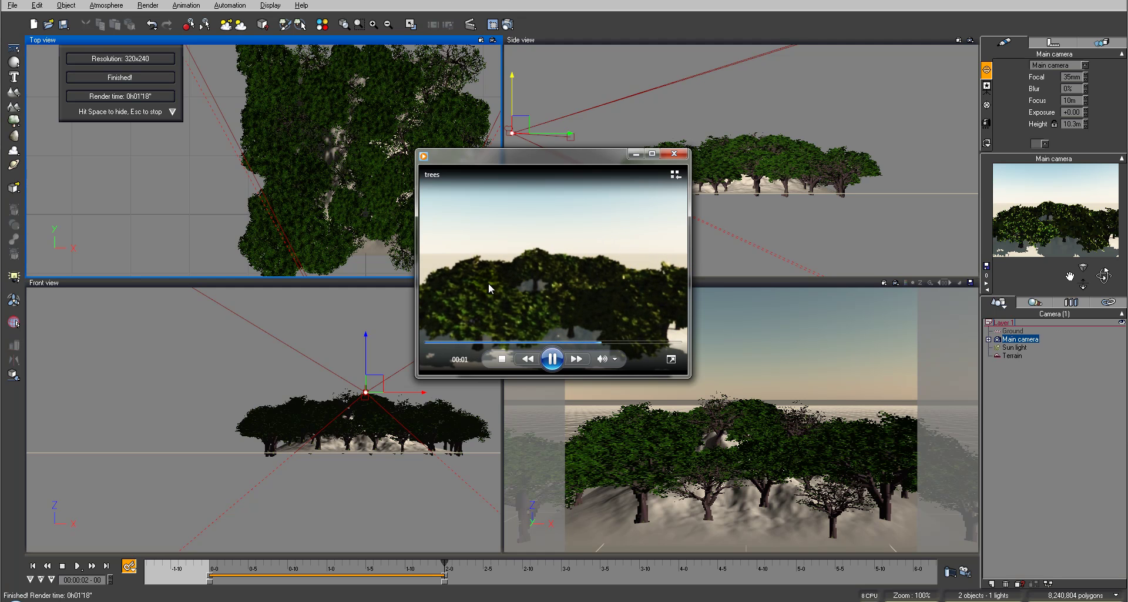
pyautogui.click(673, 155)
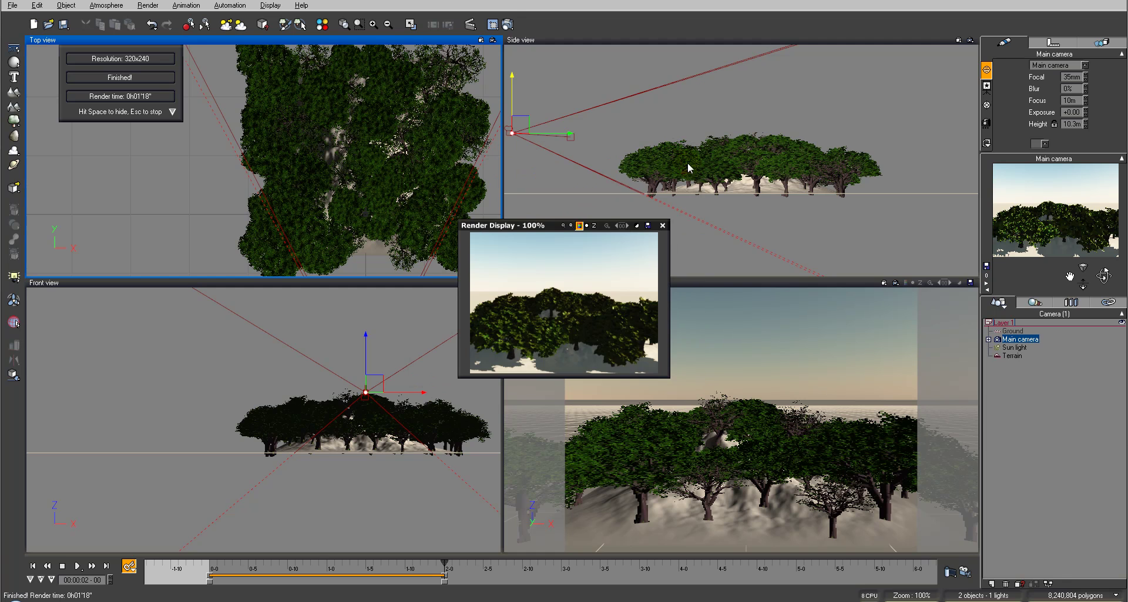
# Step: Close the Render Display, reframe the side view on the trees, and deselect the camera
pyautogui.click(663, 225)
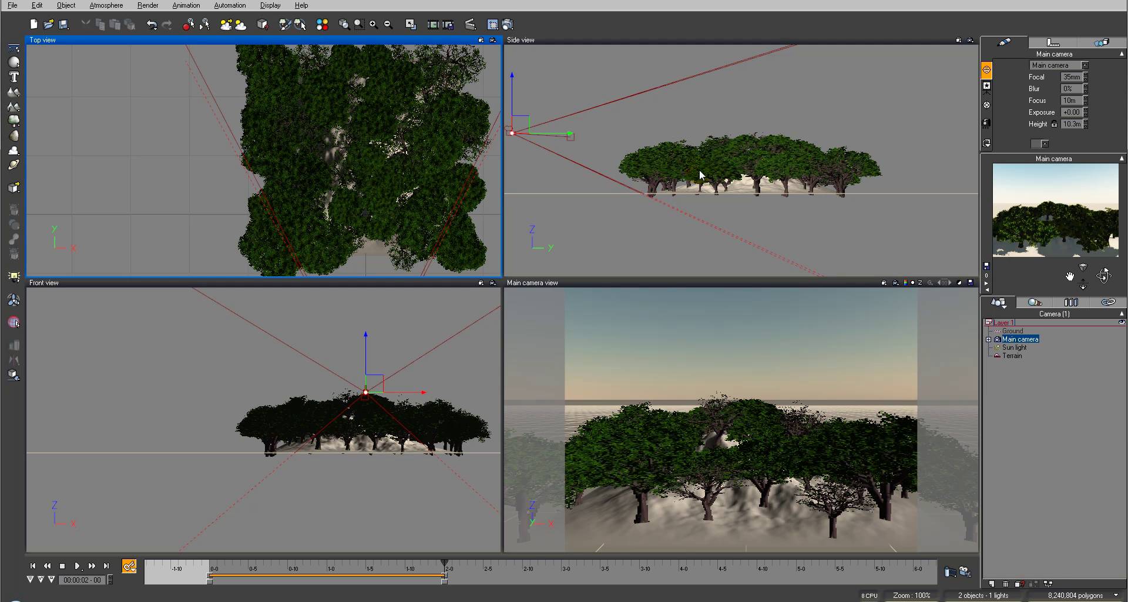
pyautogui.moveTo(700, 174); pyautogui.dragTo(738, 196, button='right')
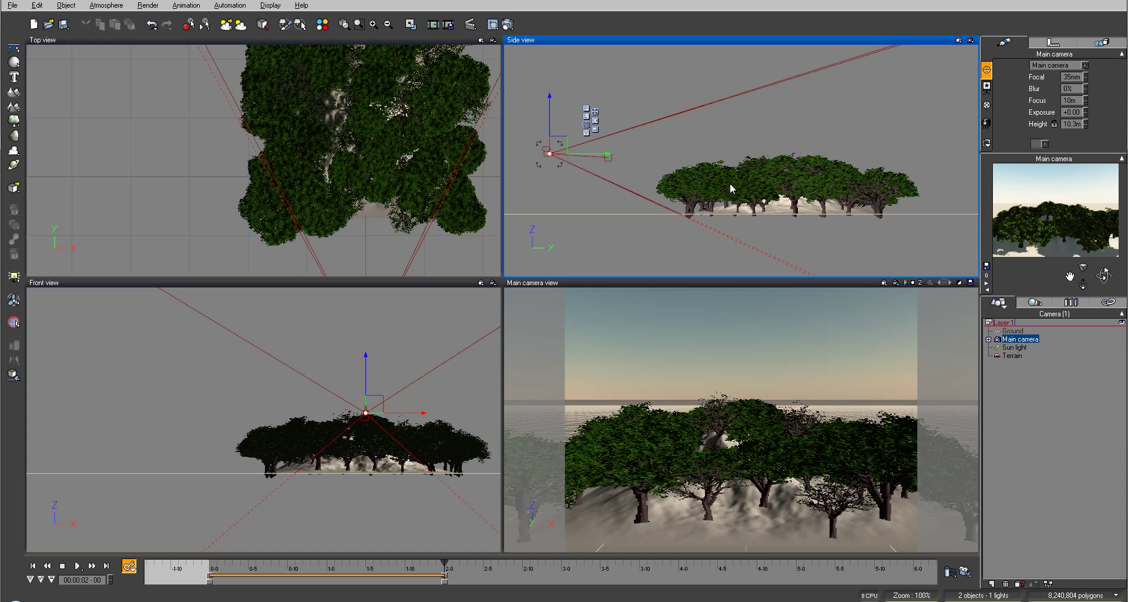
pyautogui.rightClick(728, 175)
pyautogui.click(697, 155)
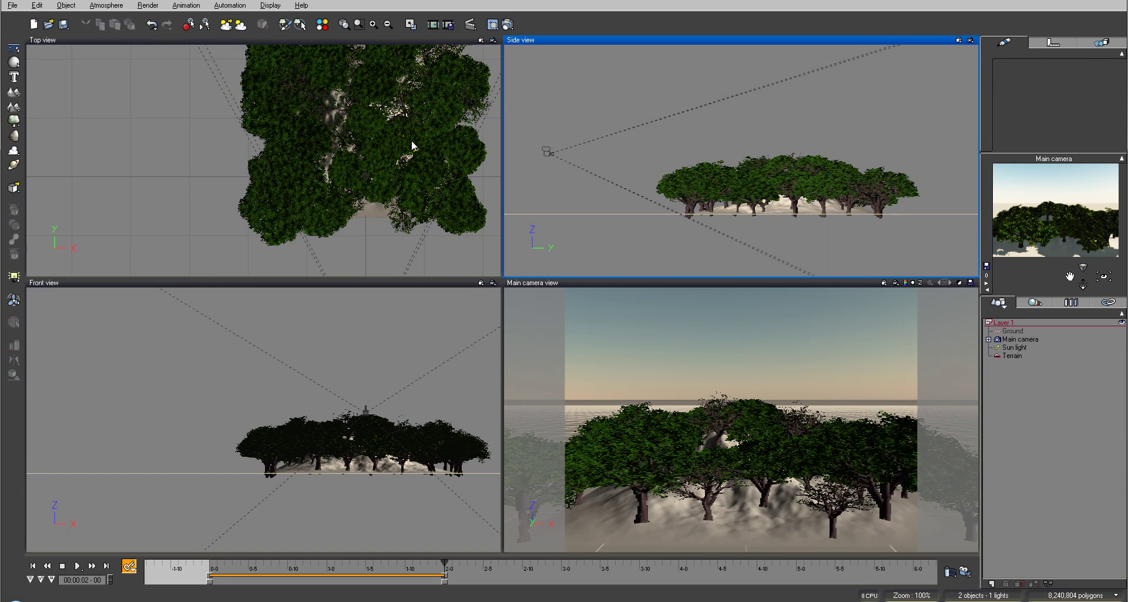
# Step: Turn off Enable breeze in the Atmosphere Editor's Wind settings and confirm, leaving plant wind on
pyautogui.click(1014, 355)
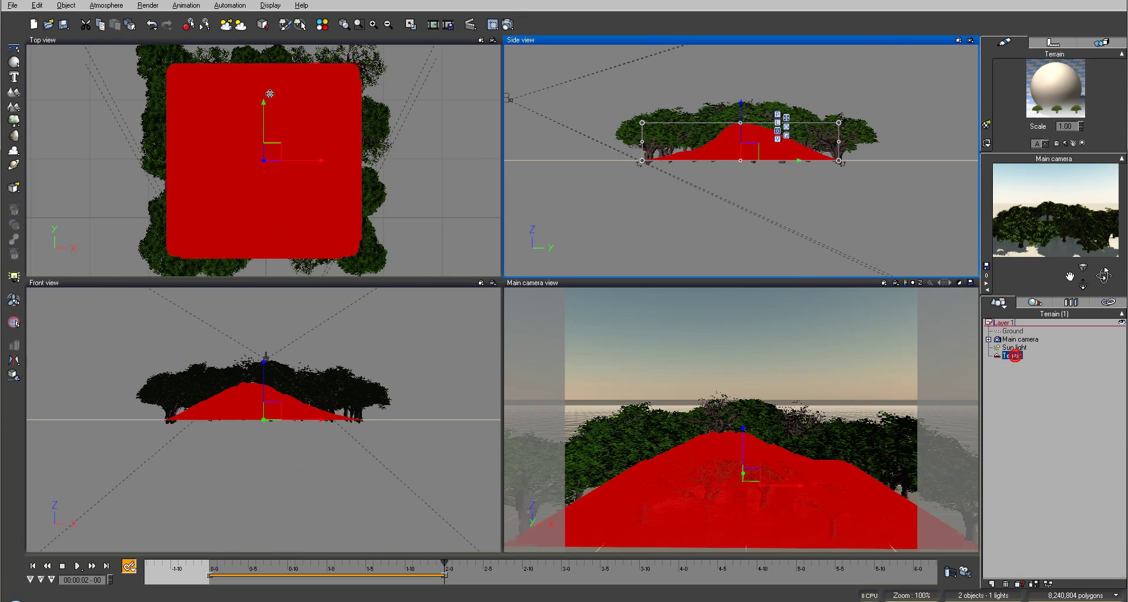
pyautogui.click(106, 5)
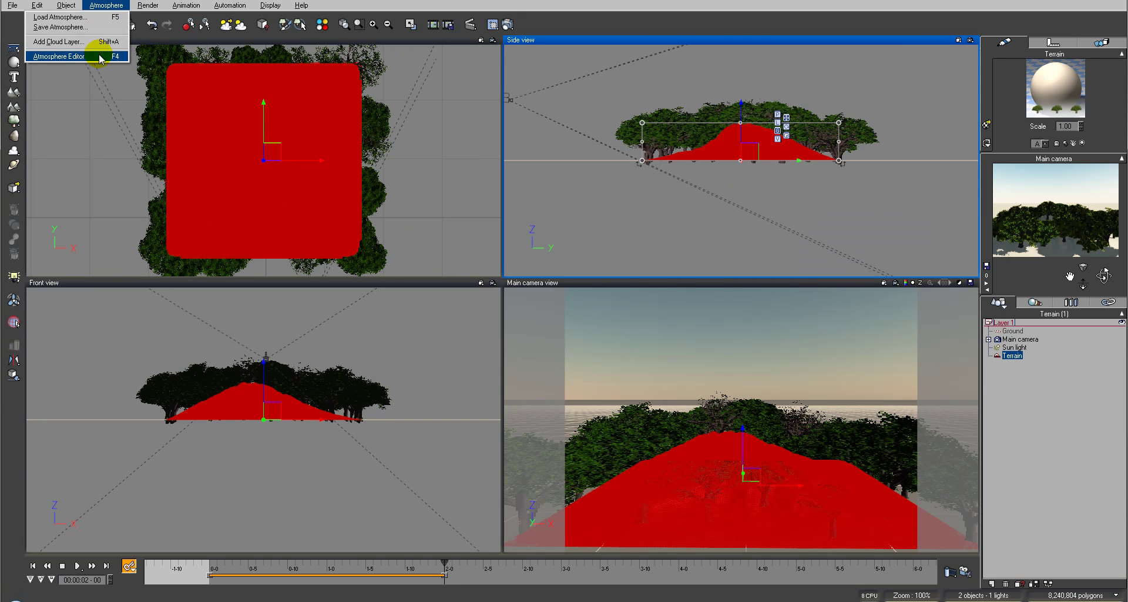
pyautogui.click(65, 56)
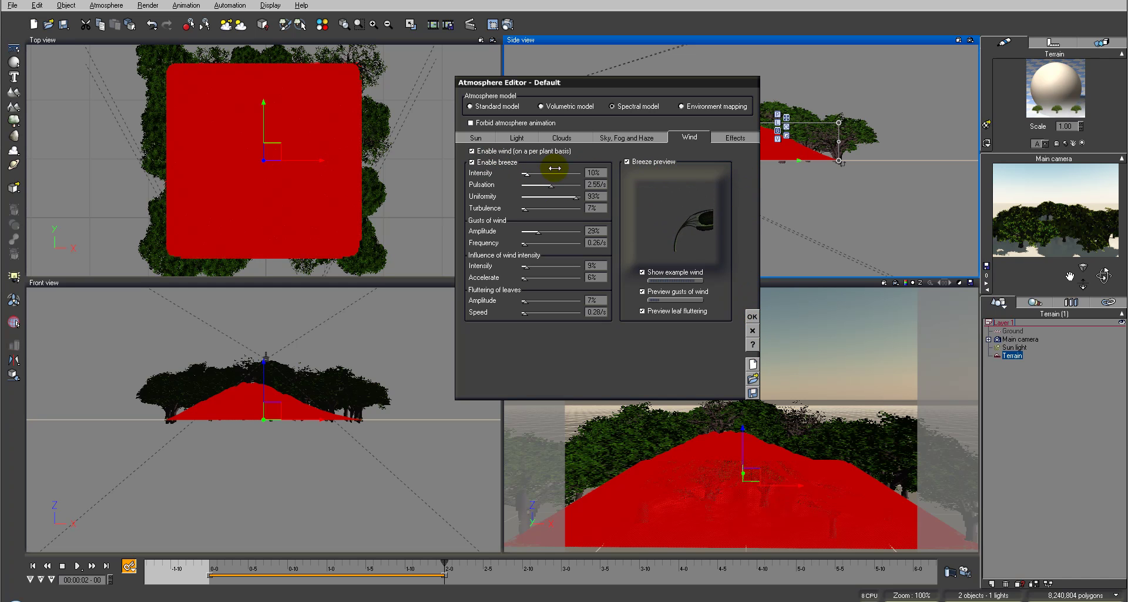
pyautogui.click(489, 163)
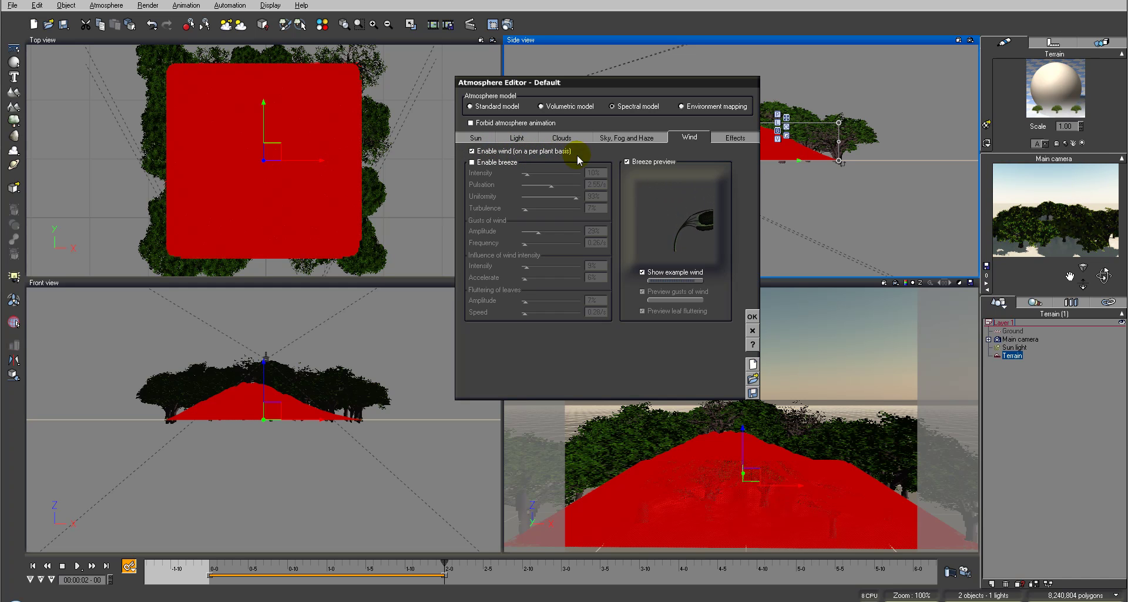
pyautogui.click(752, 316)
pyautogui.moveTo(356, 154); pyautogui.dragTo(441, 174, button='right')
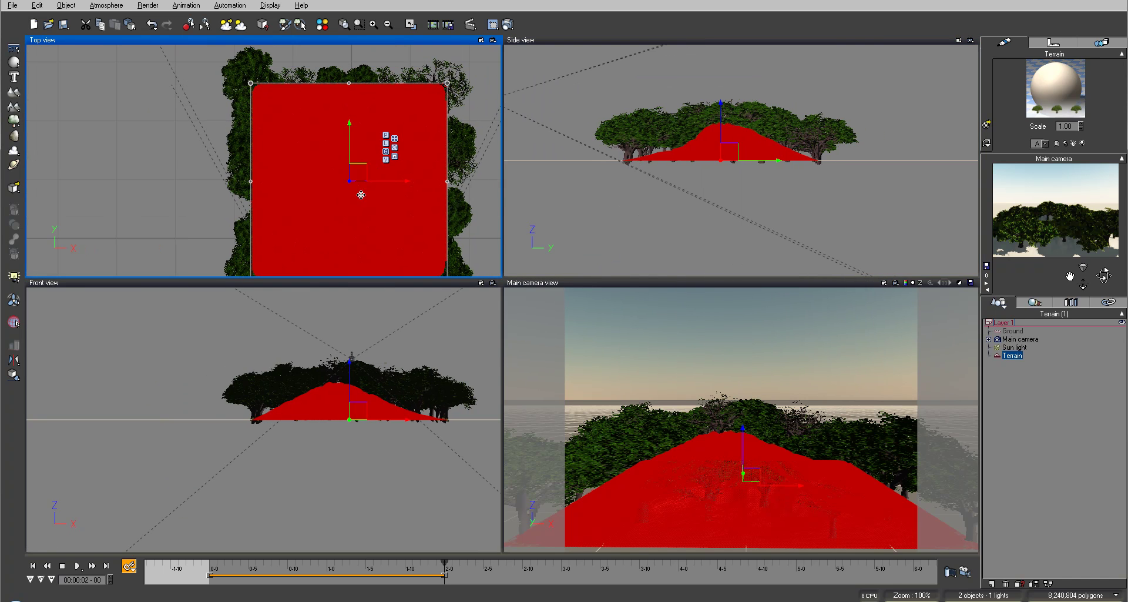
pyautogui.moveTo(360, 194); pyautogui.dragTo(349, 153, button='right')
pyautogui.scroll(-5, 355, 158)
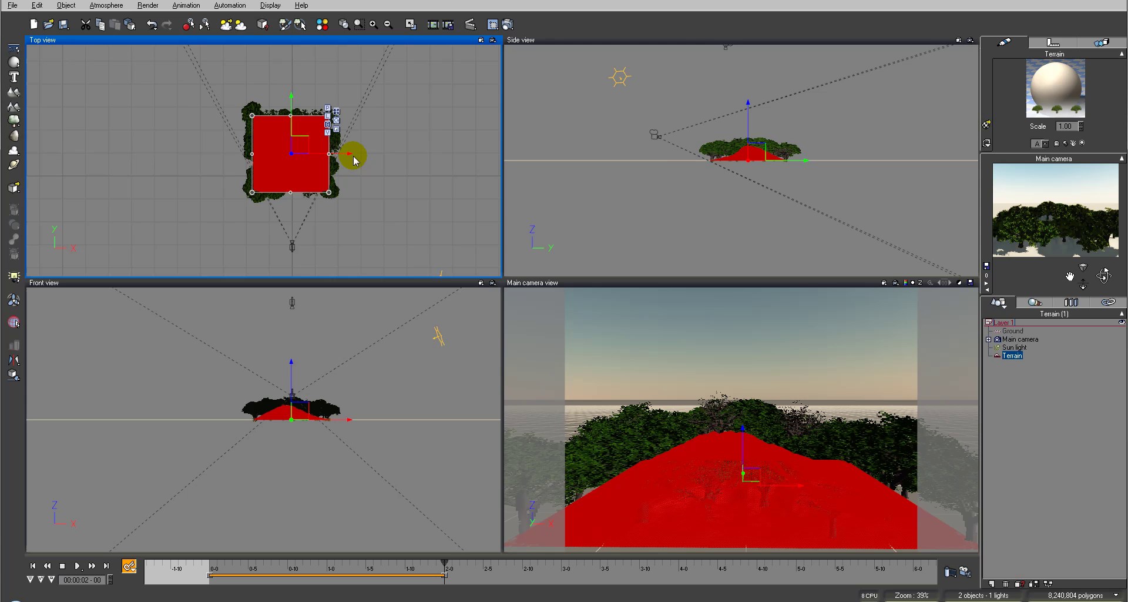
pyautogui.click(14, 121)
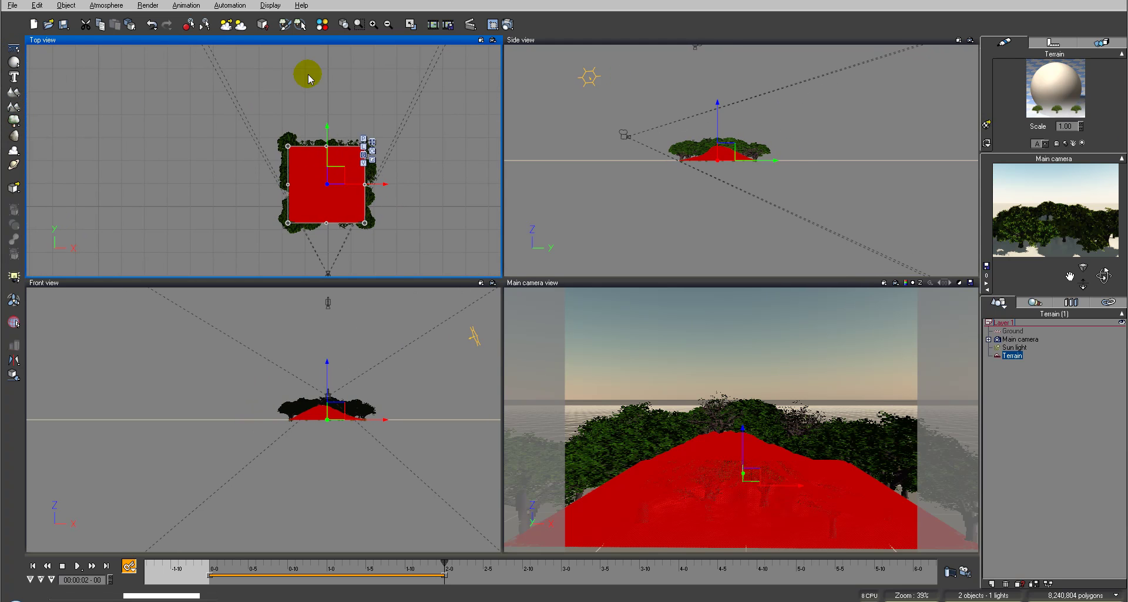
pyautogui.moveTo(266, 156); pyautogui.dragTo(291, 93)
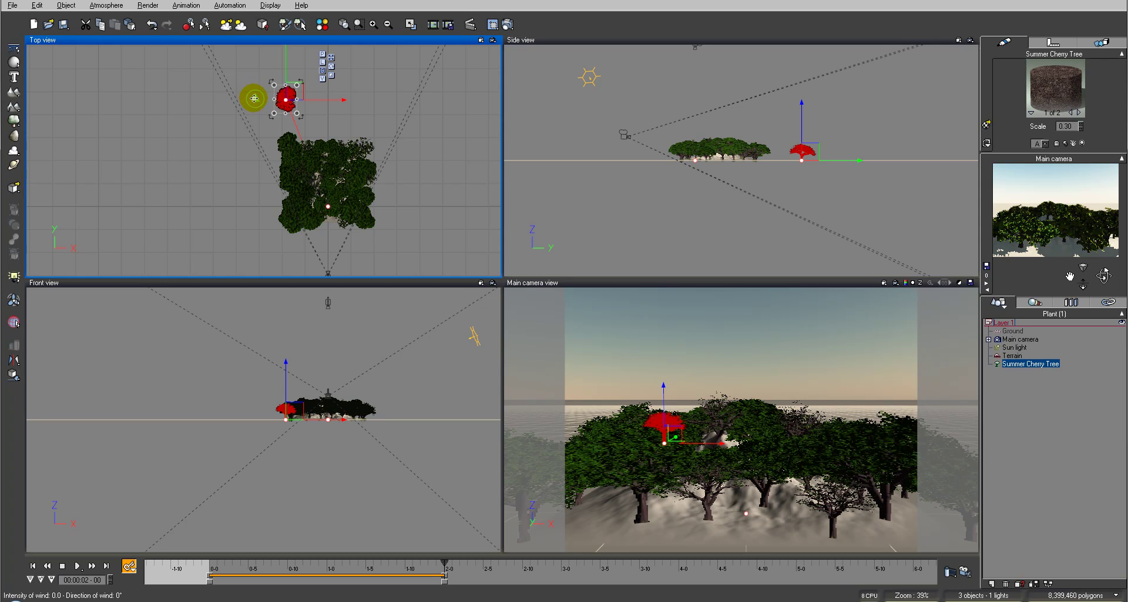
pyautogui.moveTo(259, 97); pyautogui.dragTo(251, 121)
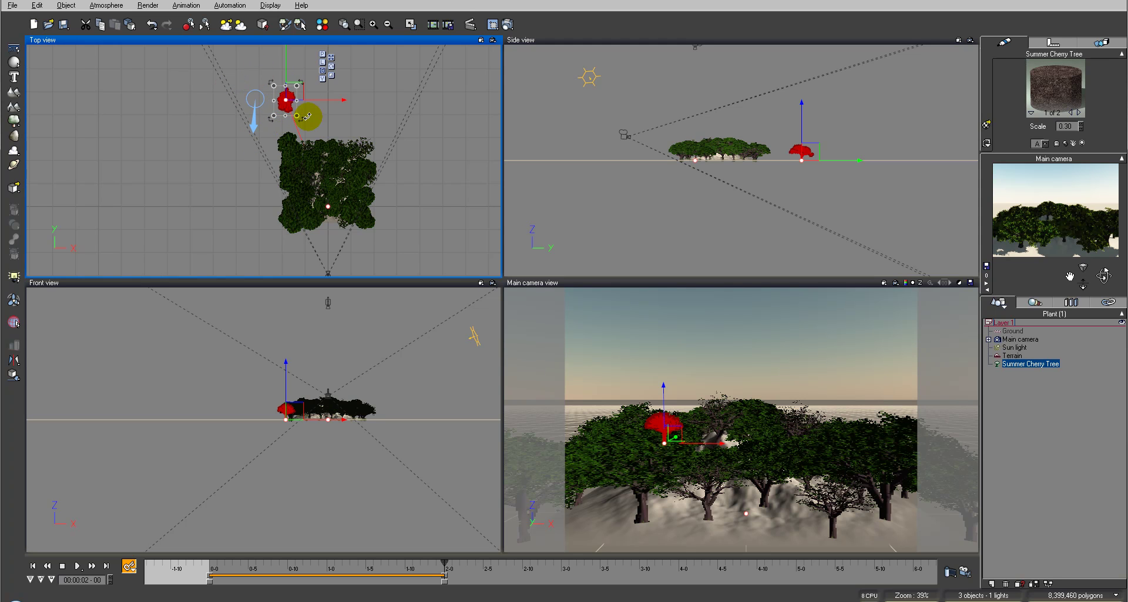
pyautogui.press('Delete')
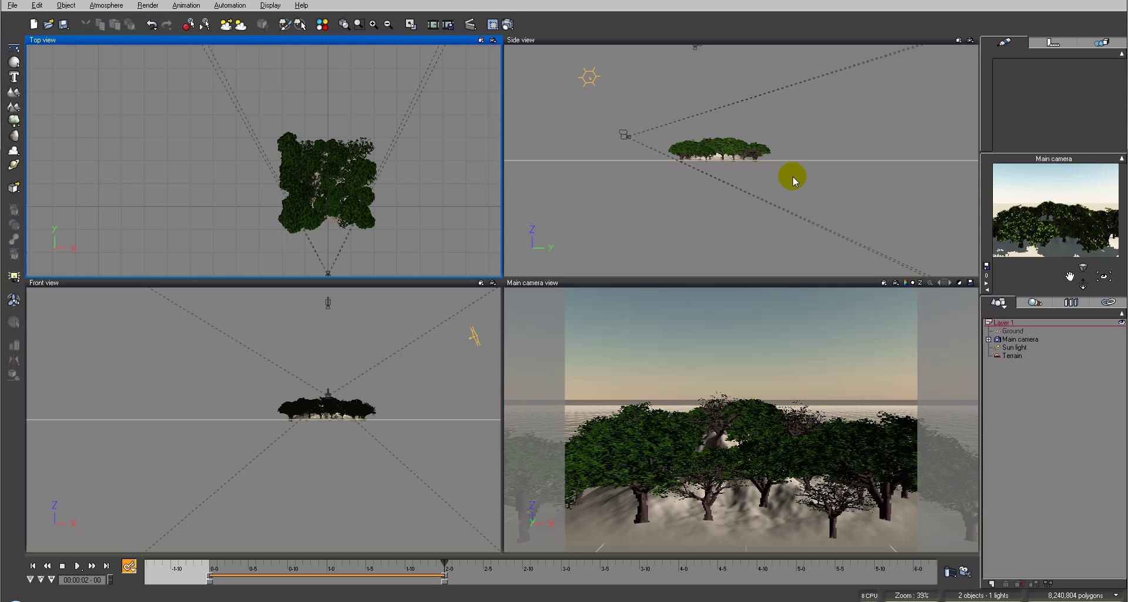